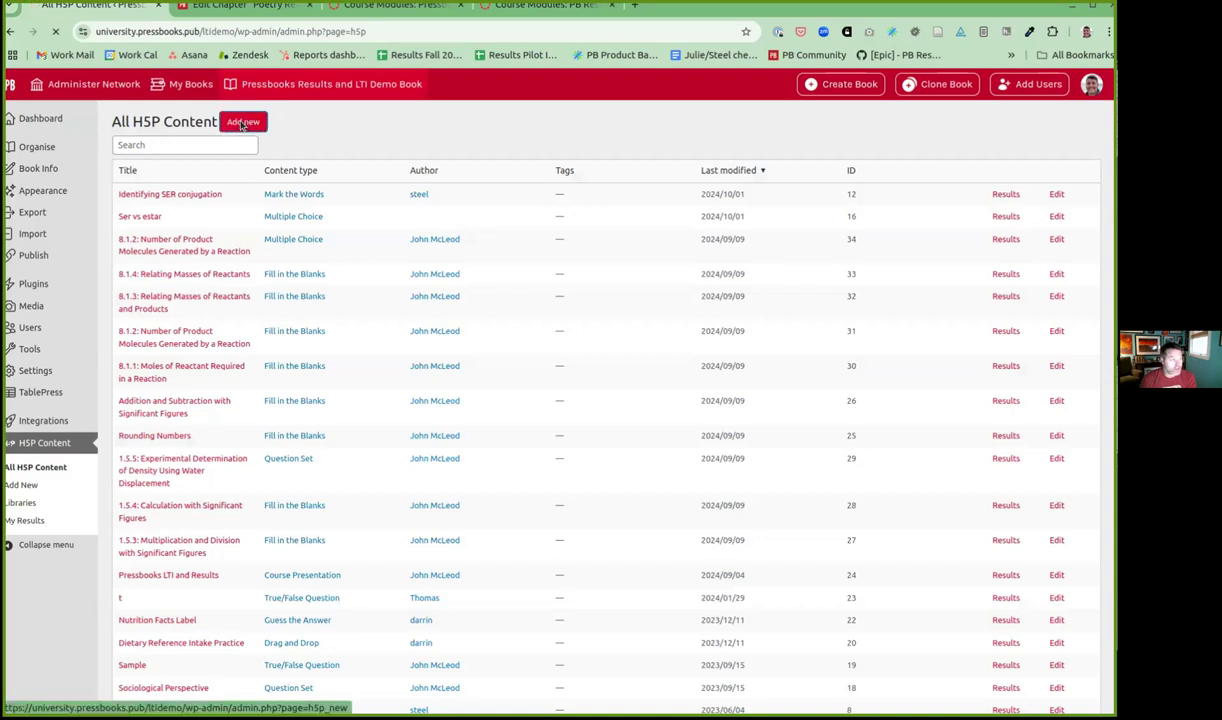
# Abandon the new H5P activity and return to the Niedecker poetry chapter editor.
pyautogui.click(240, 123)
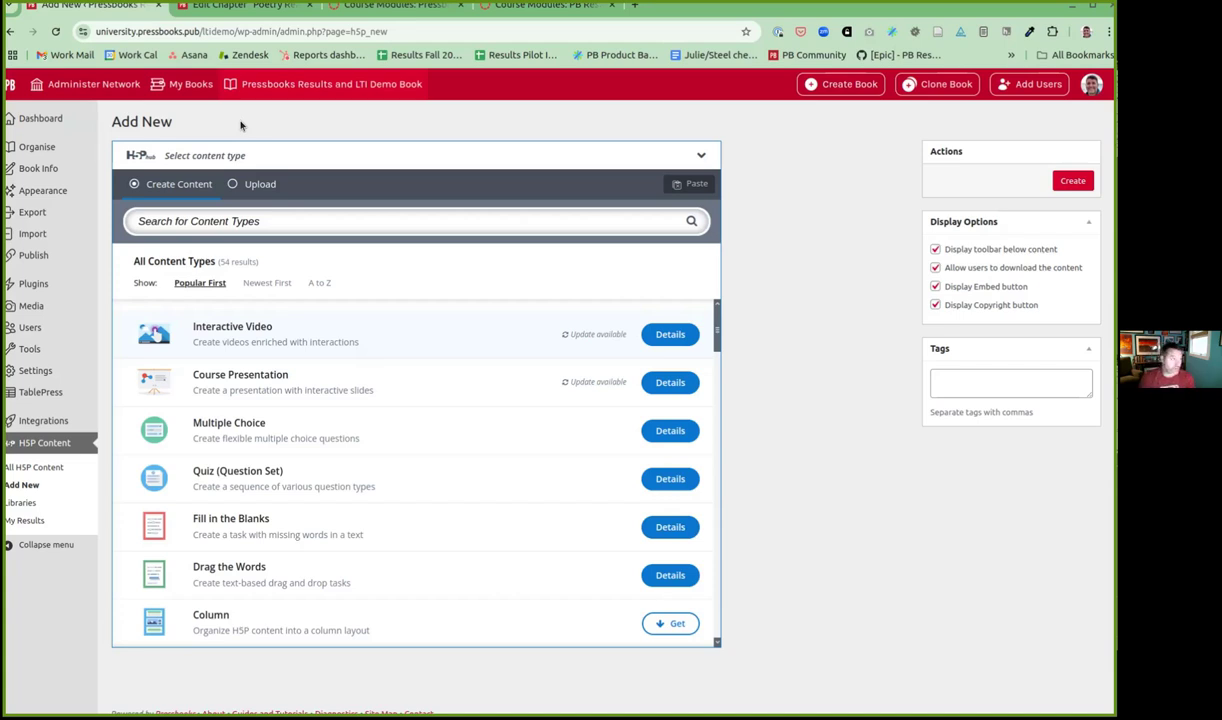
pyautogui.click(202, 13)
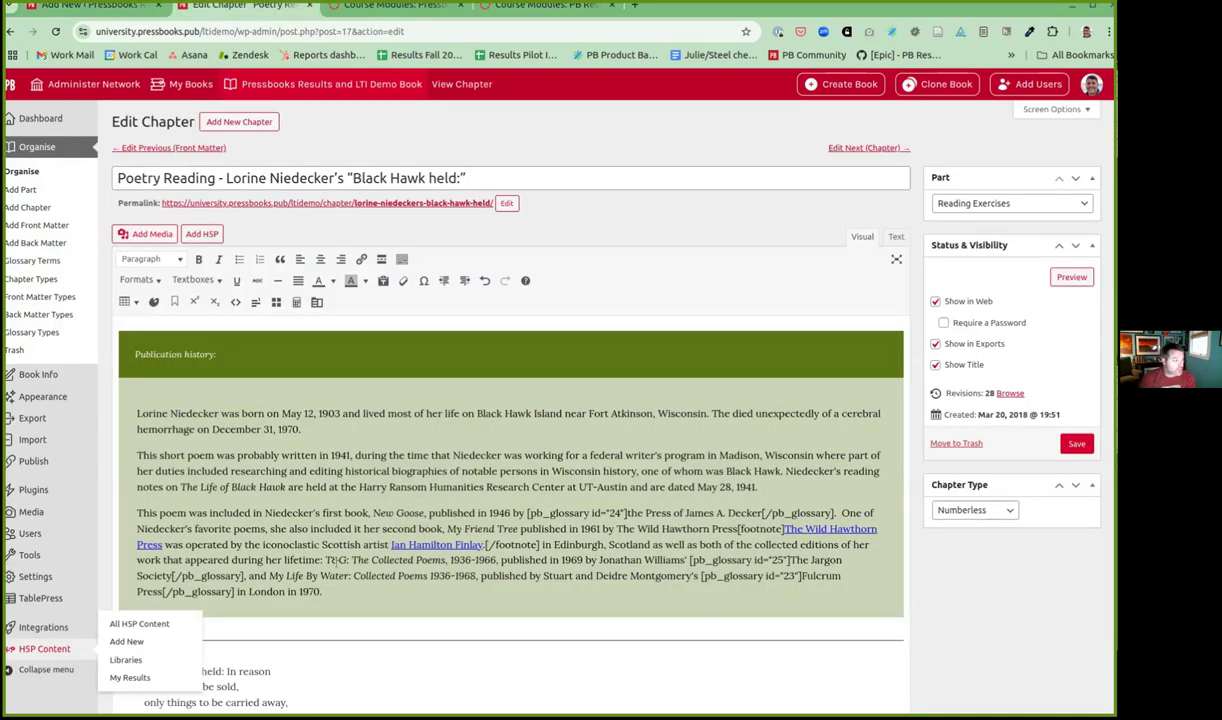
# Insert the T/F H5P quiz after the chapter's publication history.
pyautogui.click(332, 598)
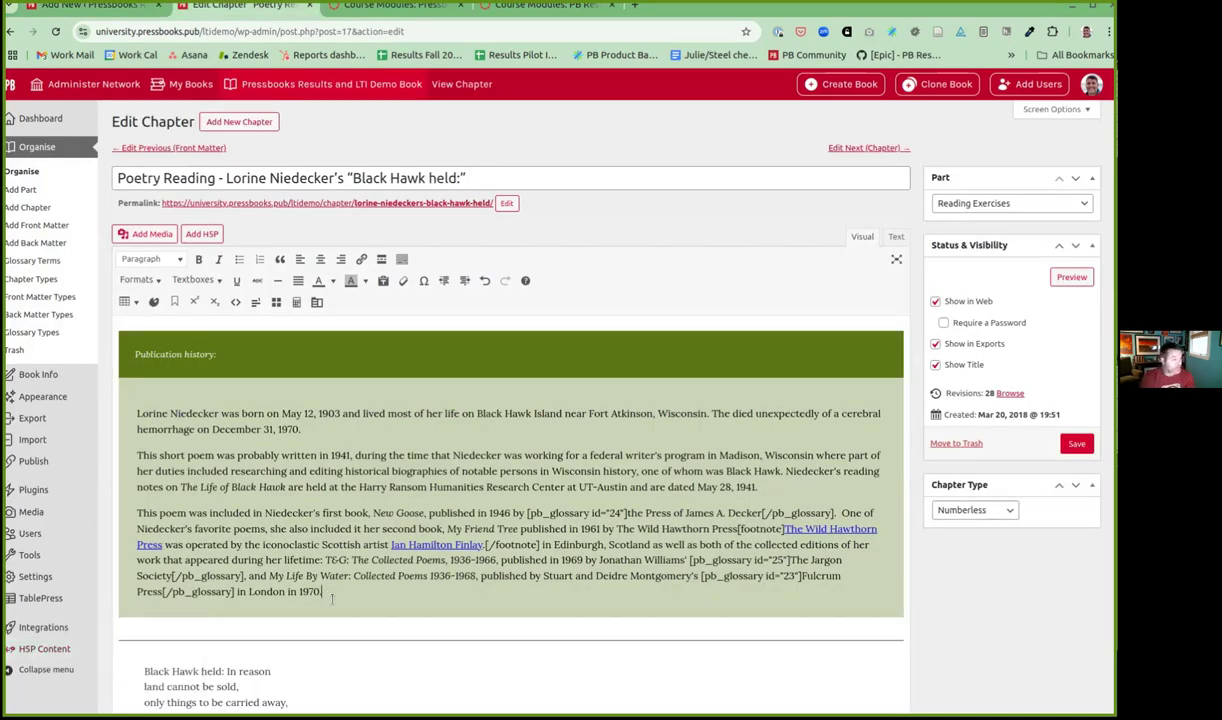
pyautogui.scroll(-1, 330, 580)
pyautogui.click(199, 209)
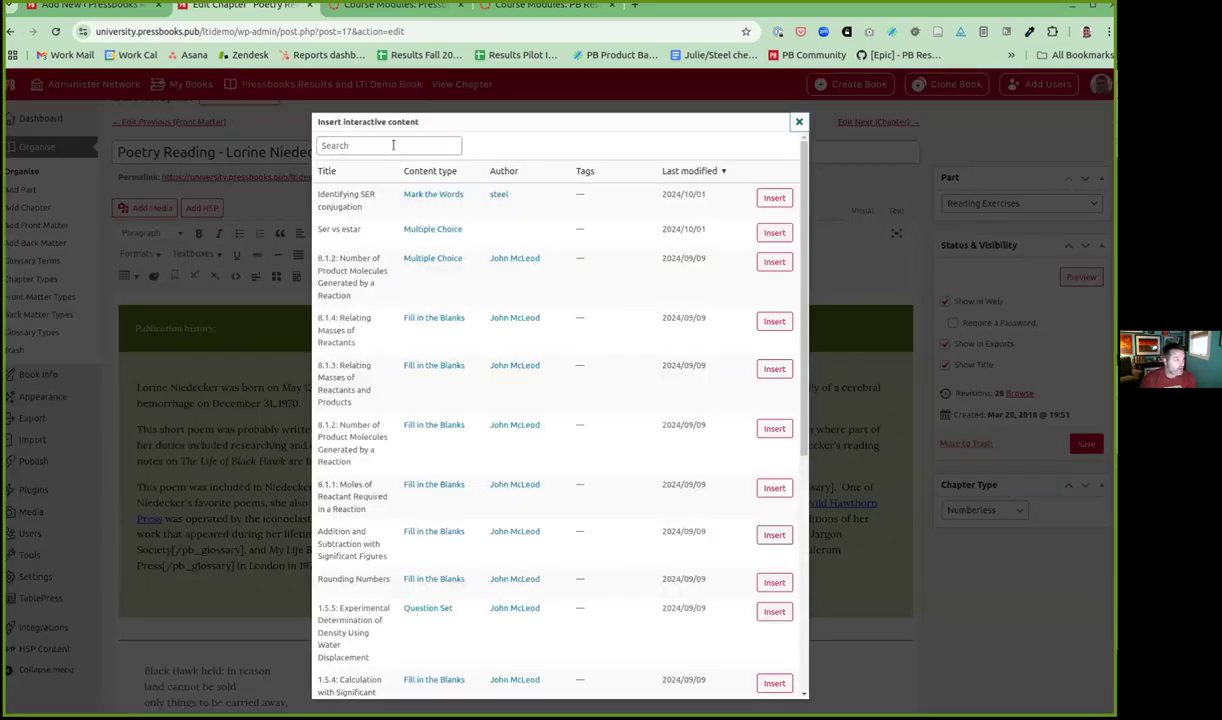
pyautogui.click(393, 145)
pyautogui.write('T/F')
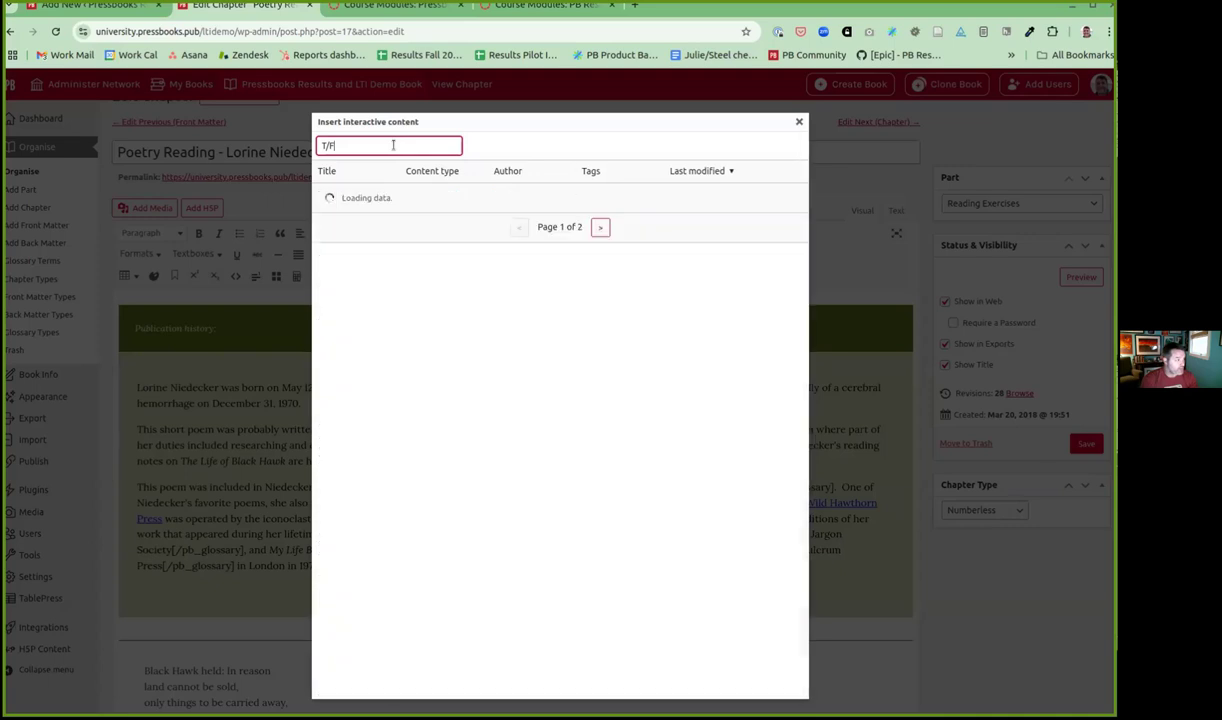
pyautogui.click(781, 200)
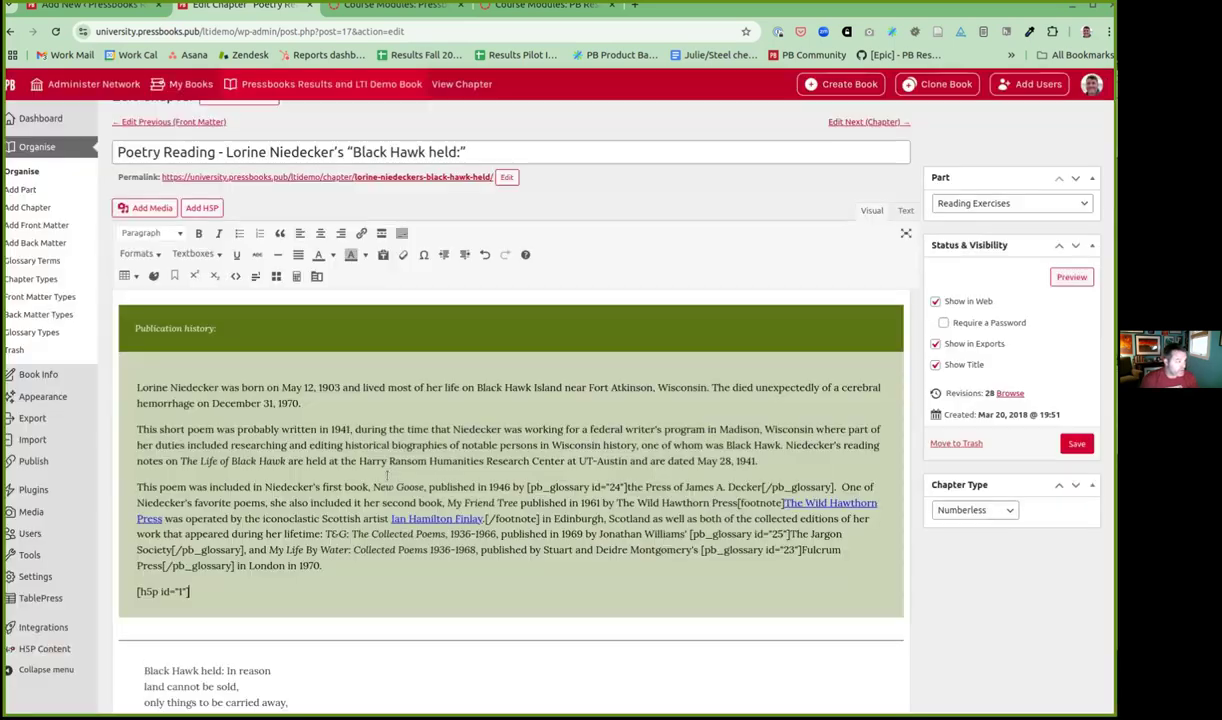
# Copy the inserted H5P shortcode into the Post-poem quiz box.
pyautogui.moveTo(221, 287); pyautogui.dragTo(112, 280)
pyautogui.hotkey('ctrl', 'c')
pyautogui.click(201, 610)
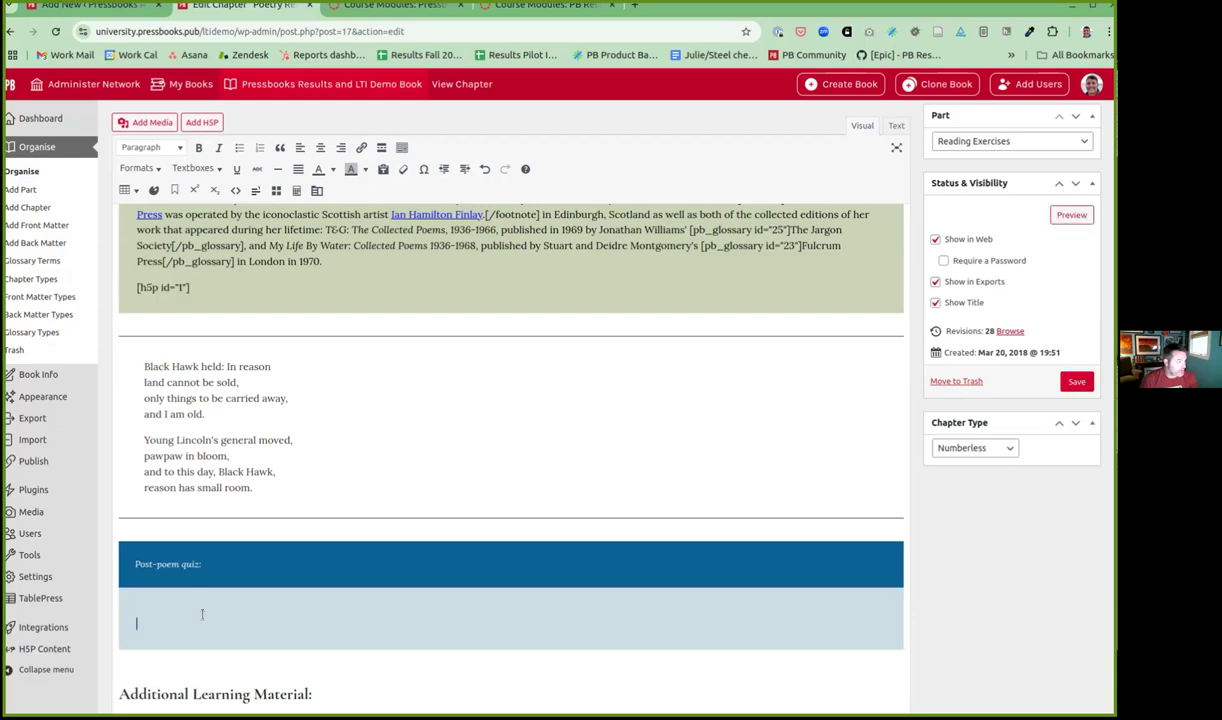
pyautogui.hotkey('ctrl', 'v')
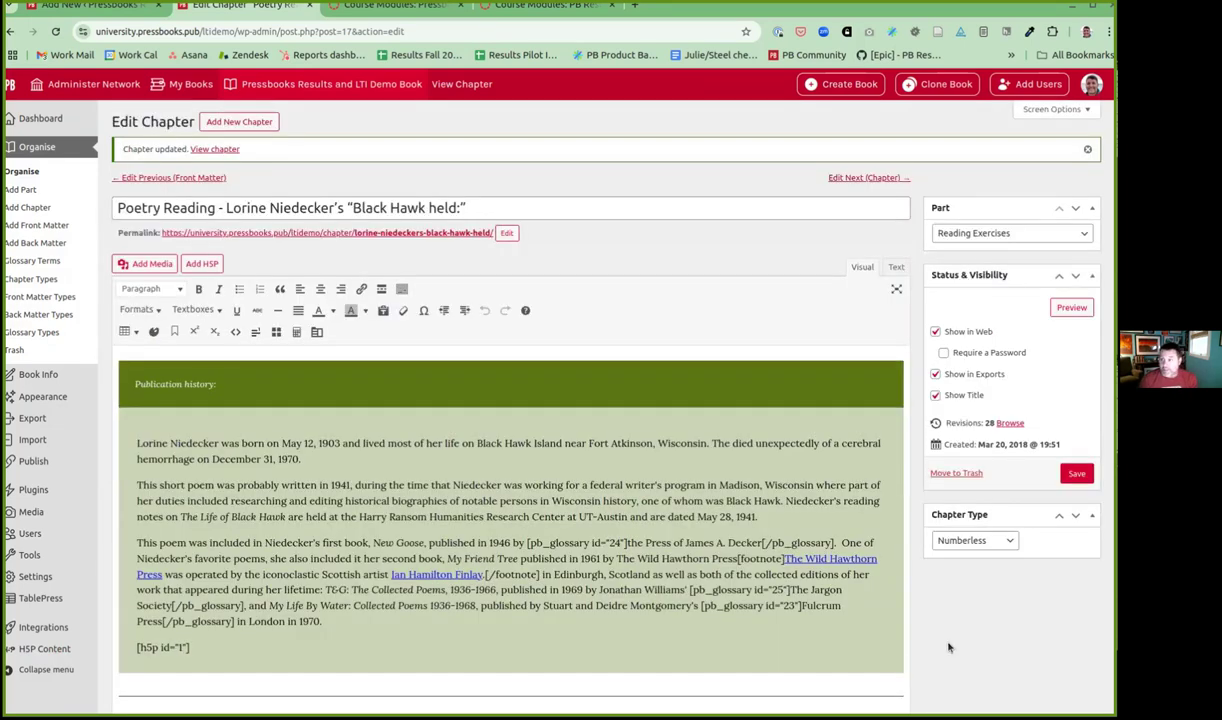
# Include both H5P items in LMS grade reporting with Best attempt scoring, and save the chapter.
pyautogui.scroll(-5, 949, 647)
pyautogui.scroll(-5, 949, 647)
pyautogui.scroll(-5, 949, 647)
pyautogui.scroll(-5, 949, 647)
pyautogui.scroll(-3, 949, 647)
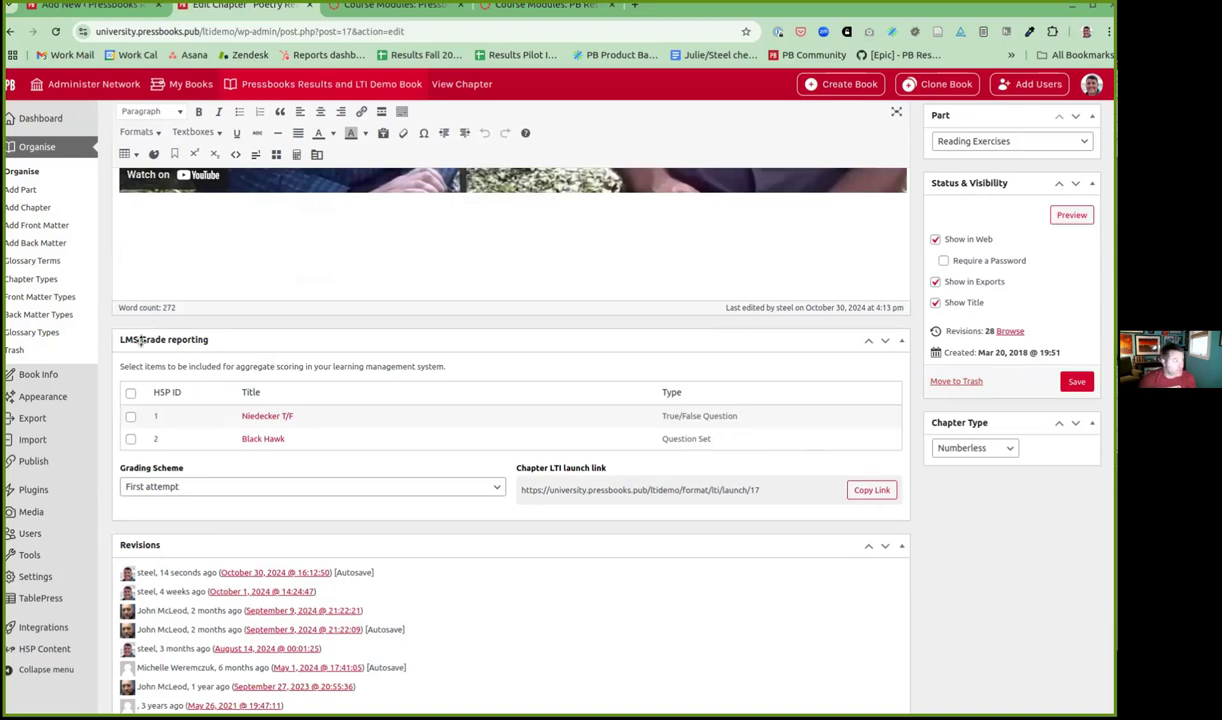
pyautogui.click(130, 394)
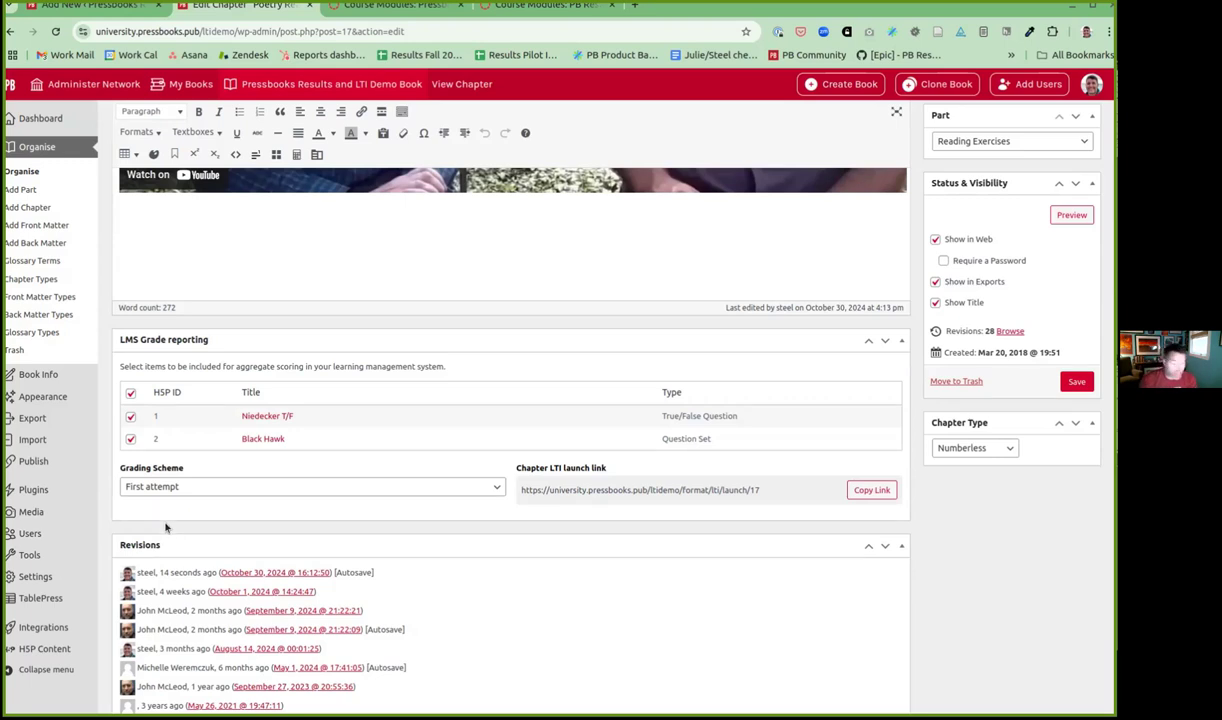
pyautogui.click(181, 516)
pyautogui.click(1077, 383)
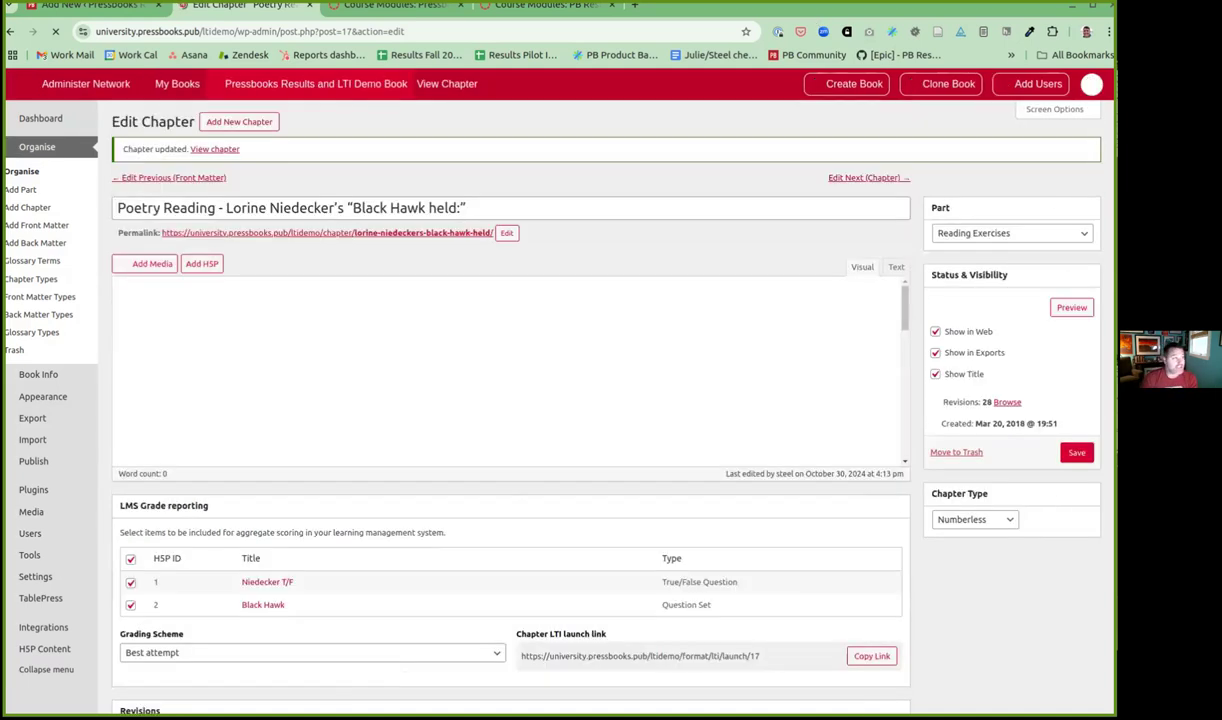
pyautogui.click(536, 7)
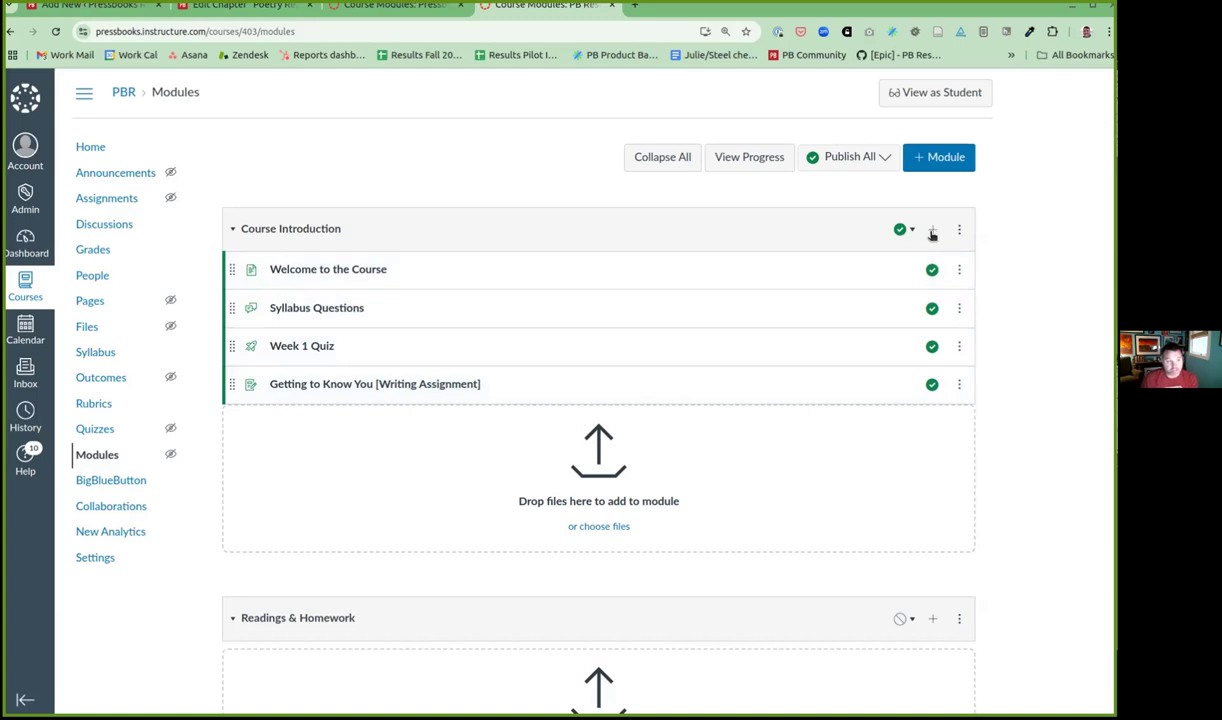
# Add the Pressbooks Results Viewer and the whole Results Training Book to Course Introduction via Pressbooks Content Selector.
pyautogui.click(932, 231)
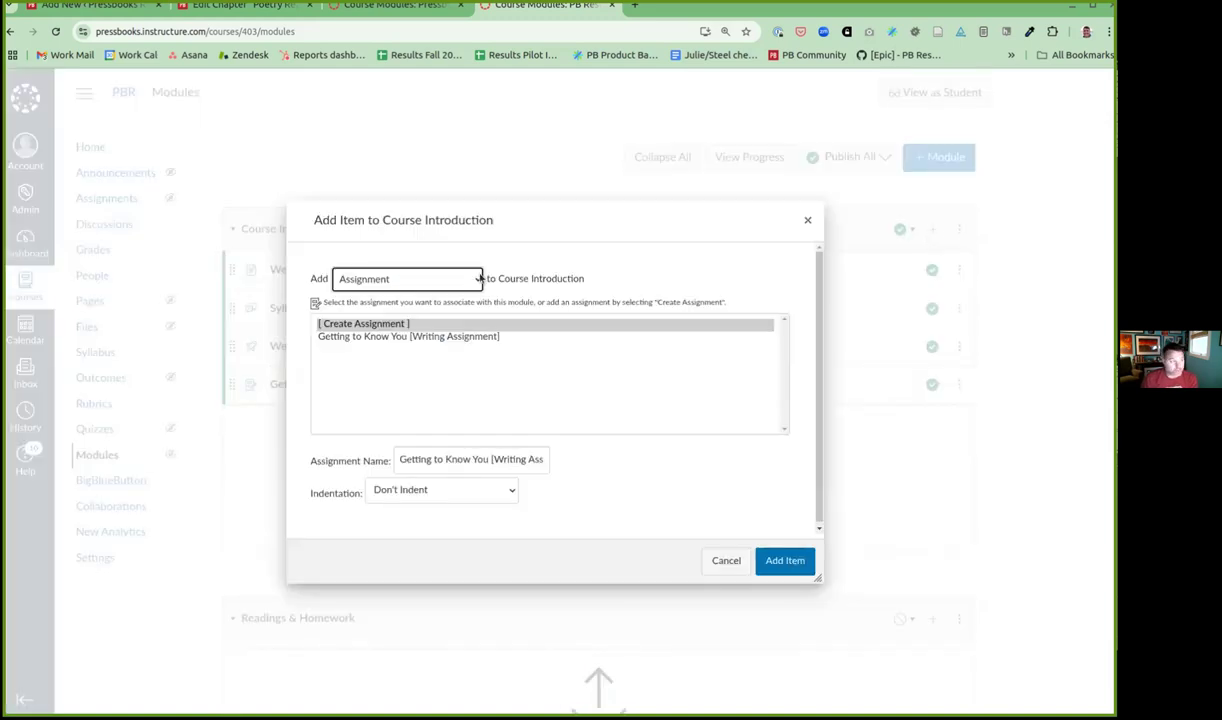
pyautogui.click(423, 418)
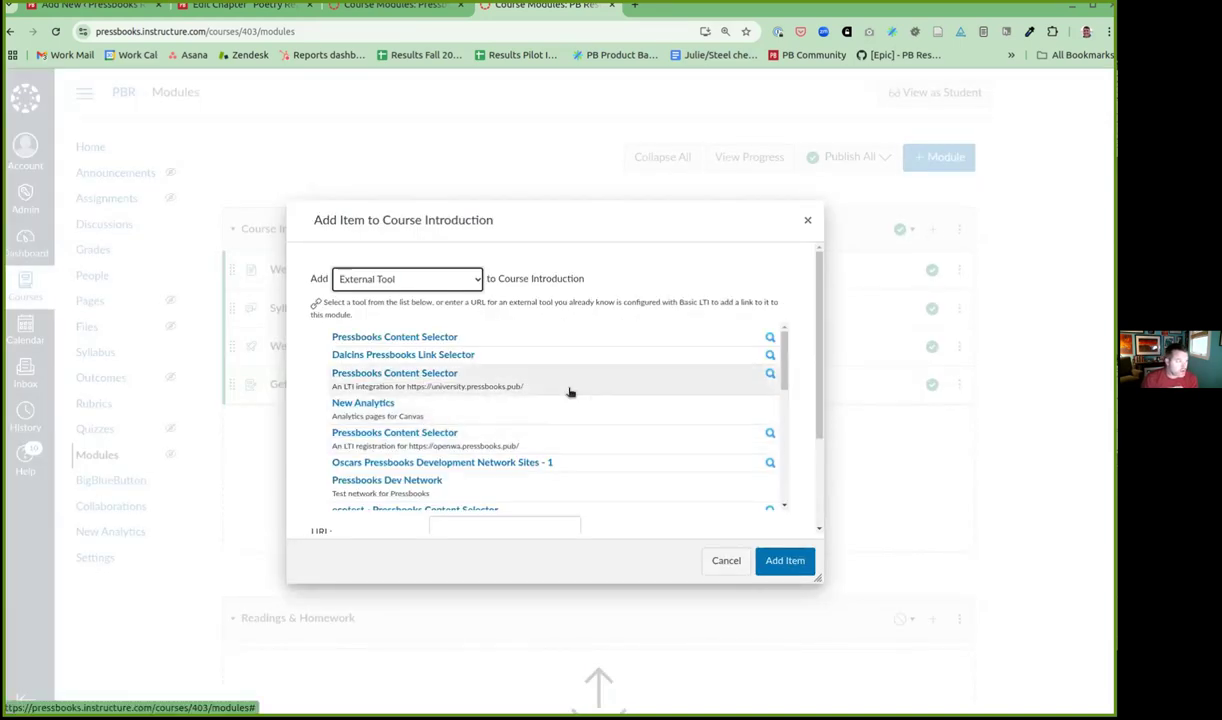
pyautogui.click(388, 380)
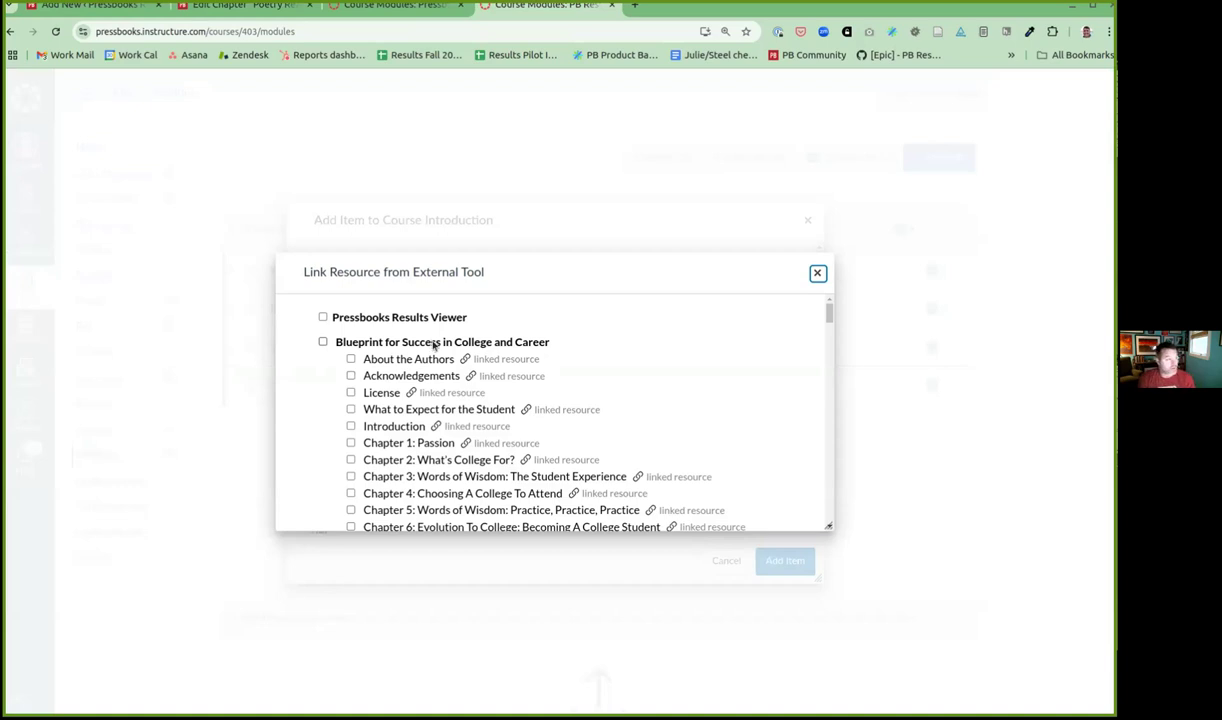
pyautogui.click(322, 318)
pyautogui.moveTo(827, 312); pyautogui.dragTo(828, 515)
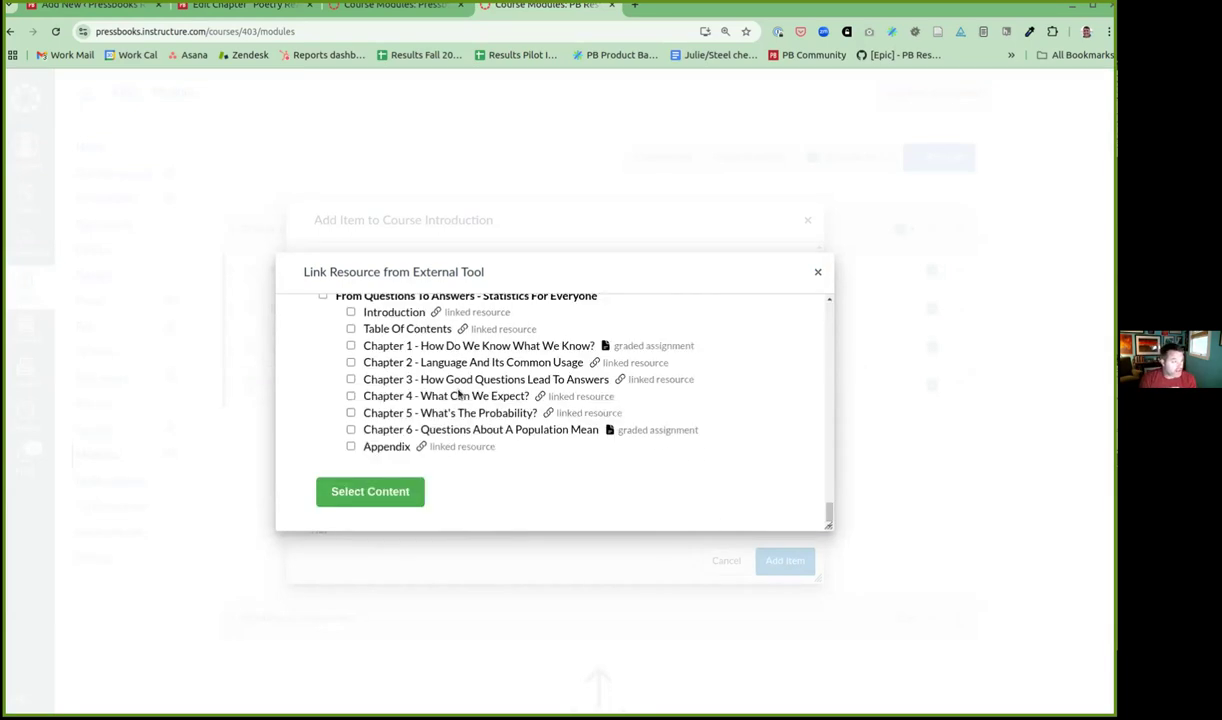
pyautogui.scroll(1, 457, 395)
pyautogui.scroll(2, 457, 395)
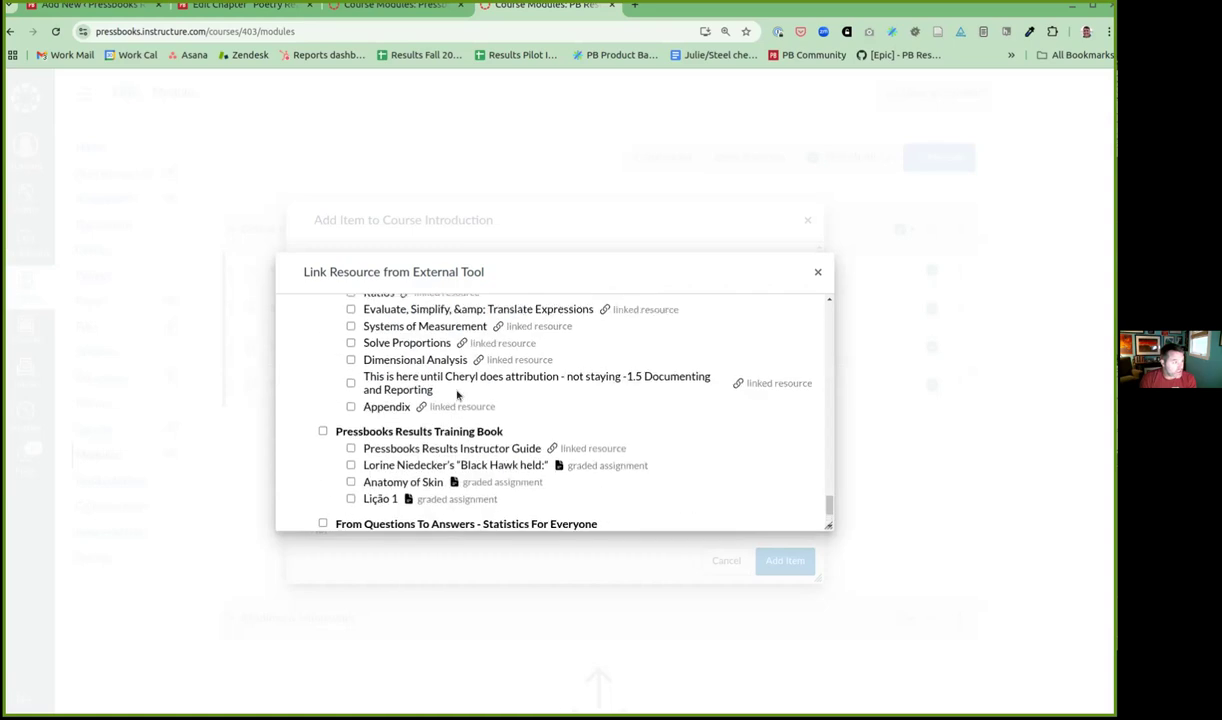
pyautogui.click(322, 432)
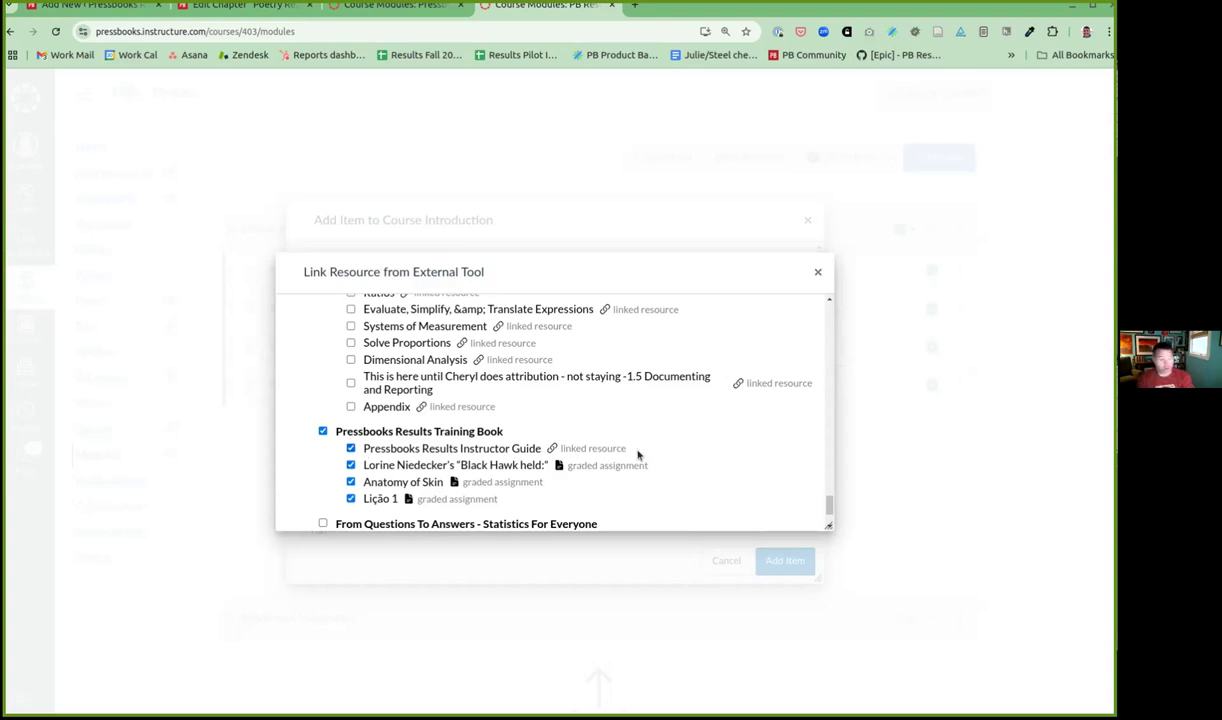
pyautogui.scroll(-3, 638, 455)
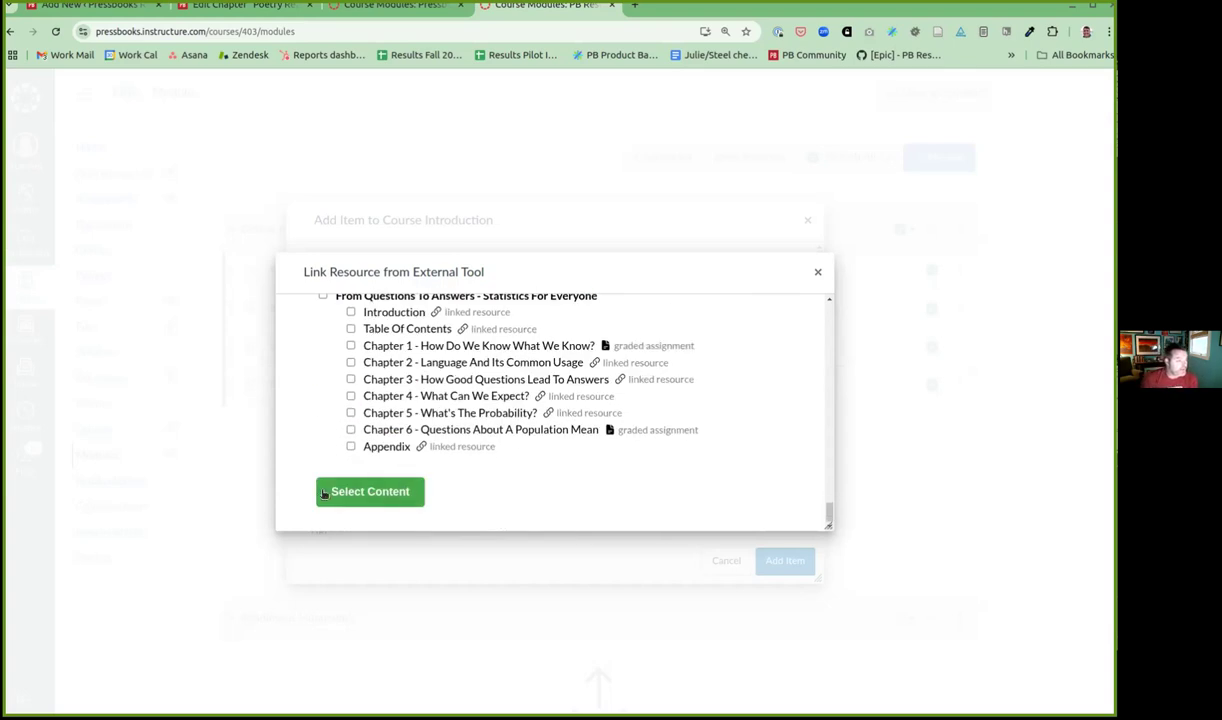
pyautogui.click(369, 496)
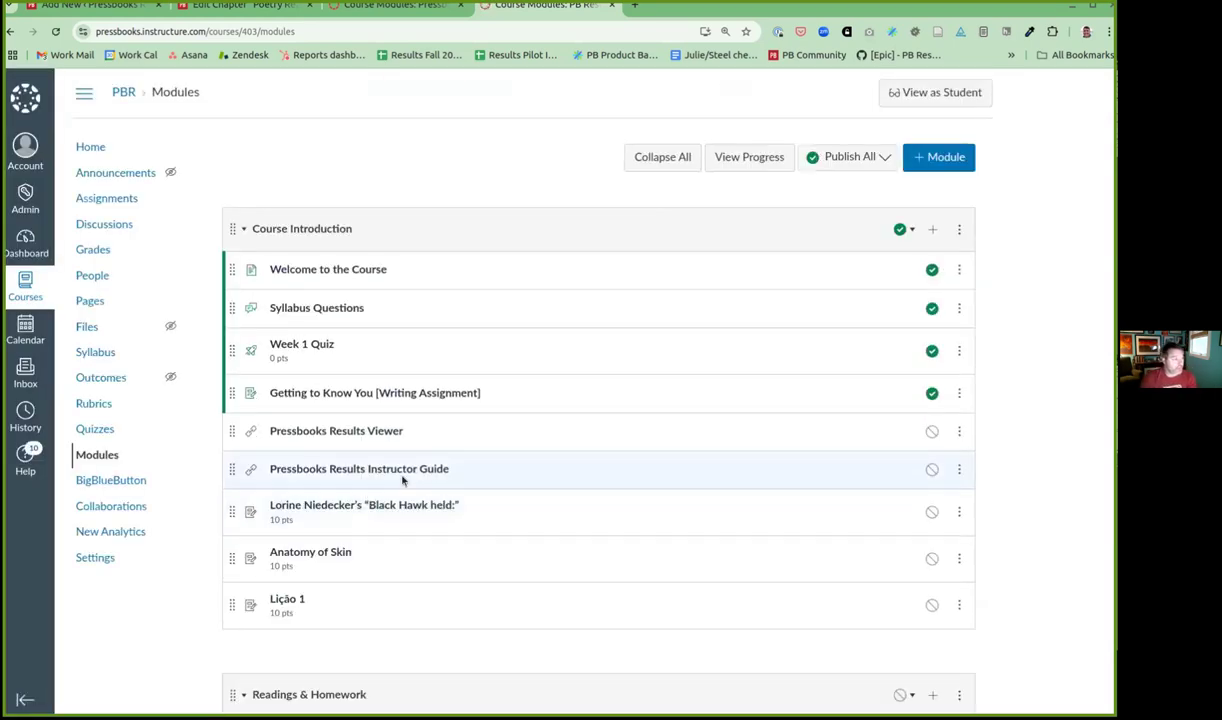
# Move the Results Viewer and Niedecker items into Readings & Homework, then publish the module and all items.
pyautogui.moveTo(254, 434); pyautogui.dragTo(261, 488)
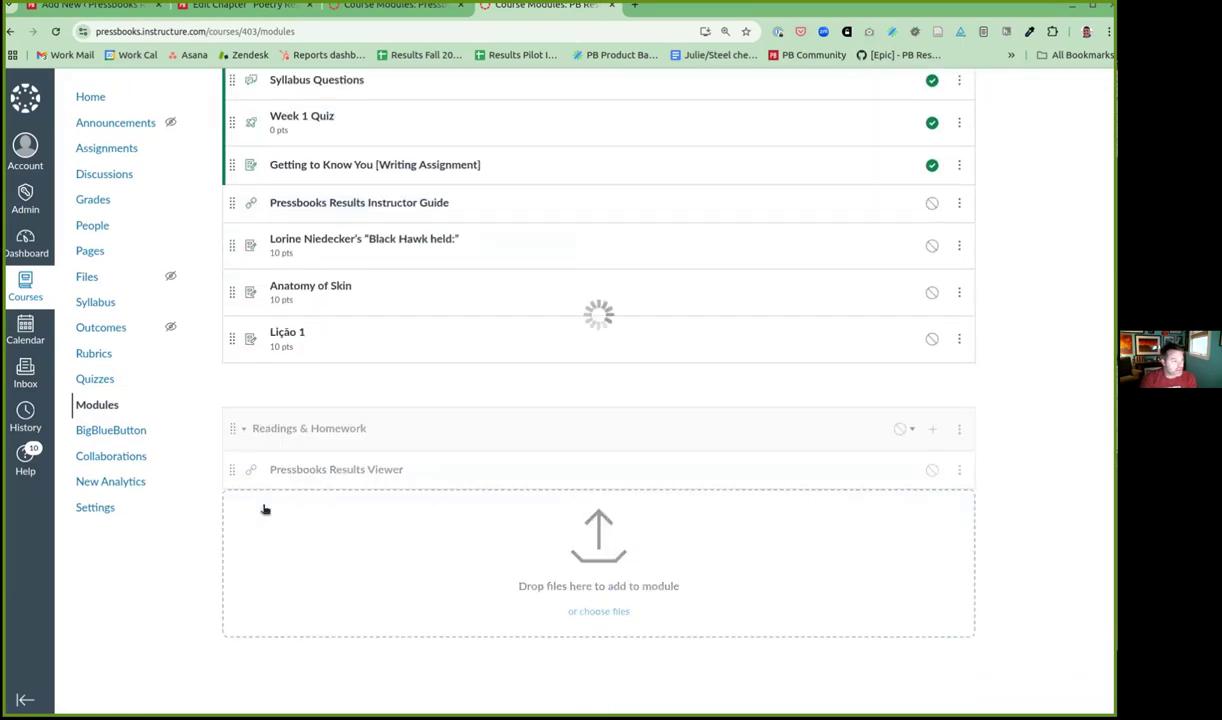
pyautogui.moveTo(232, 245); pyautogui.dragTo(294, 519)
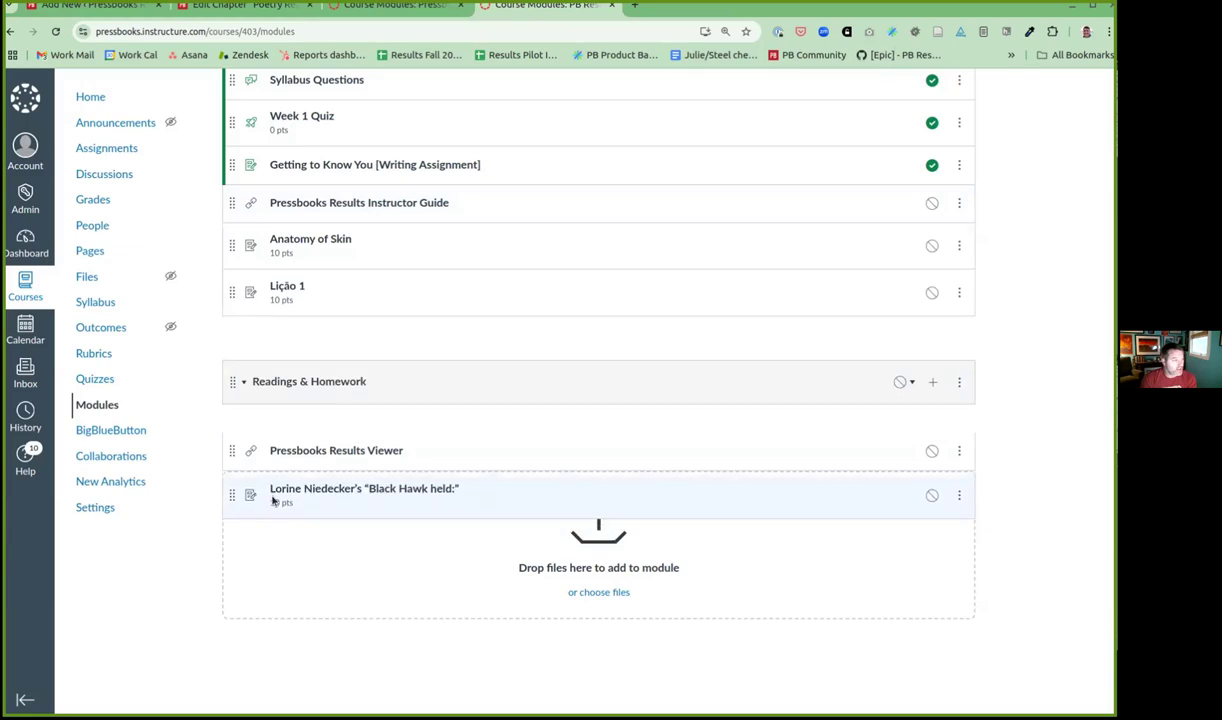
pyautogui.click(904, 381)
pyautogui.click(900, 415)
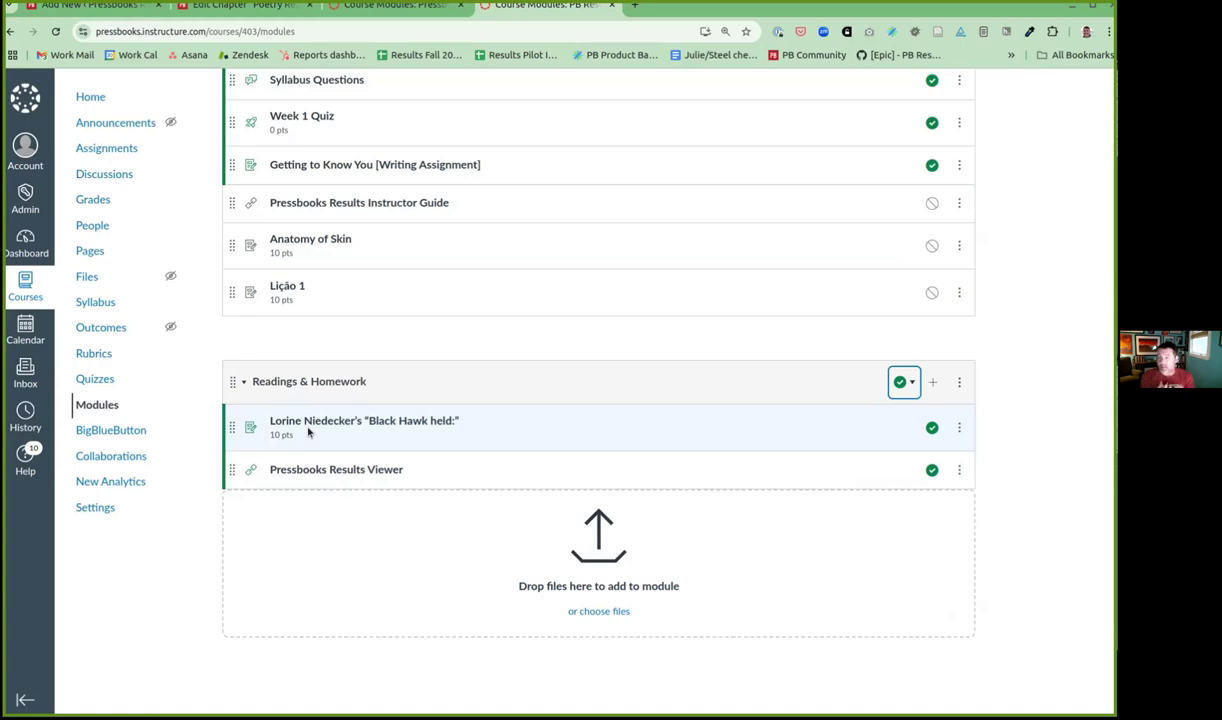
pyautogui.scroll(3, 573, 285)
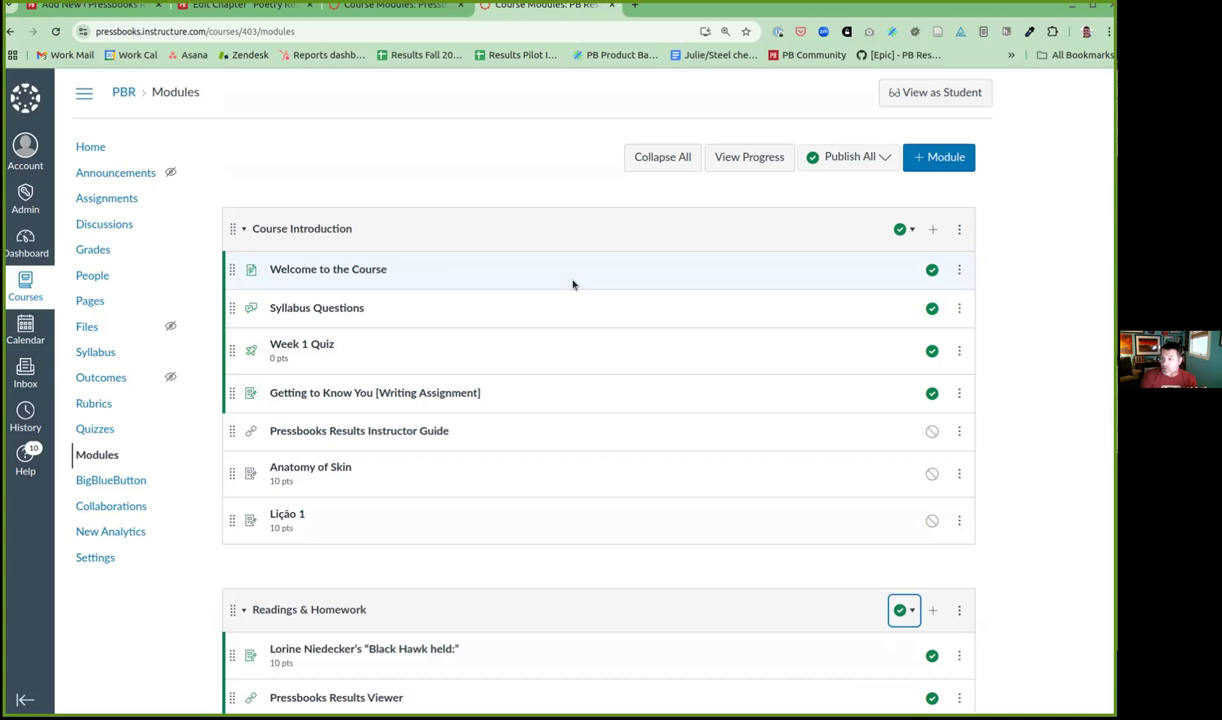
# In student view, answer False to the publication true/false question and check it.
pyautogui.click(917, 95)
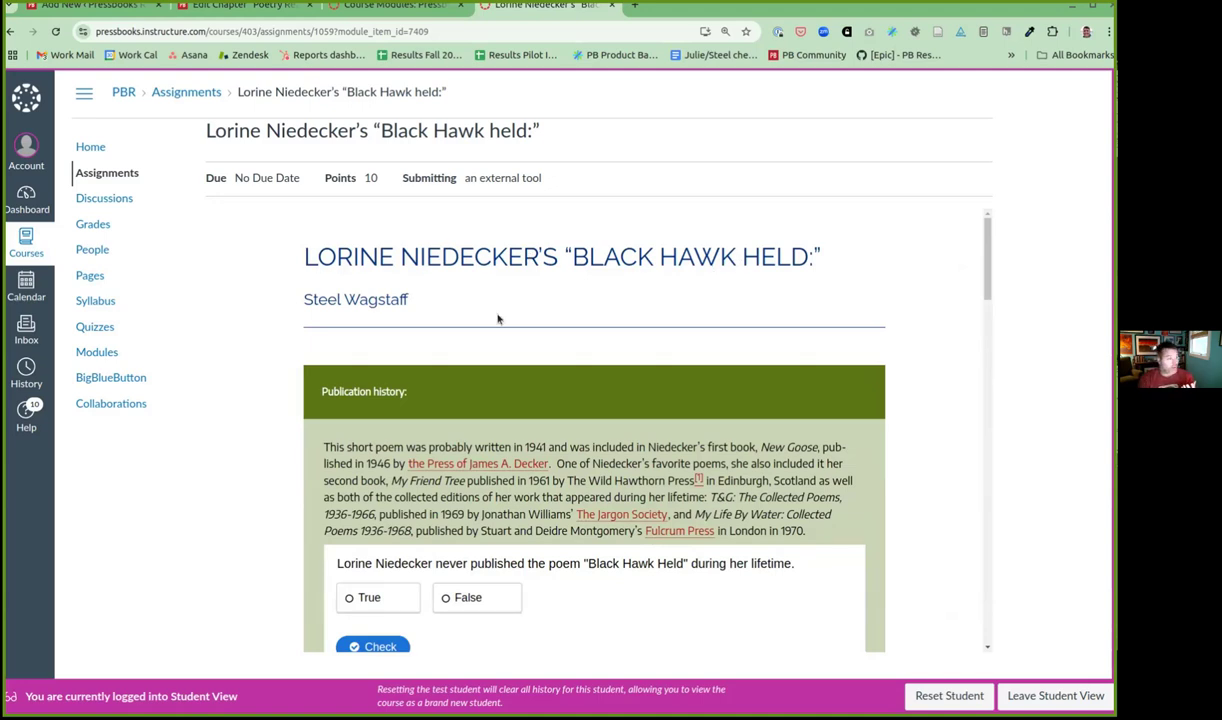
pyautogui.scroll(-3, 498, 319)
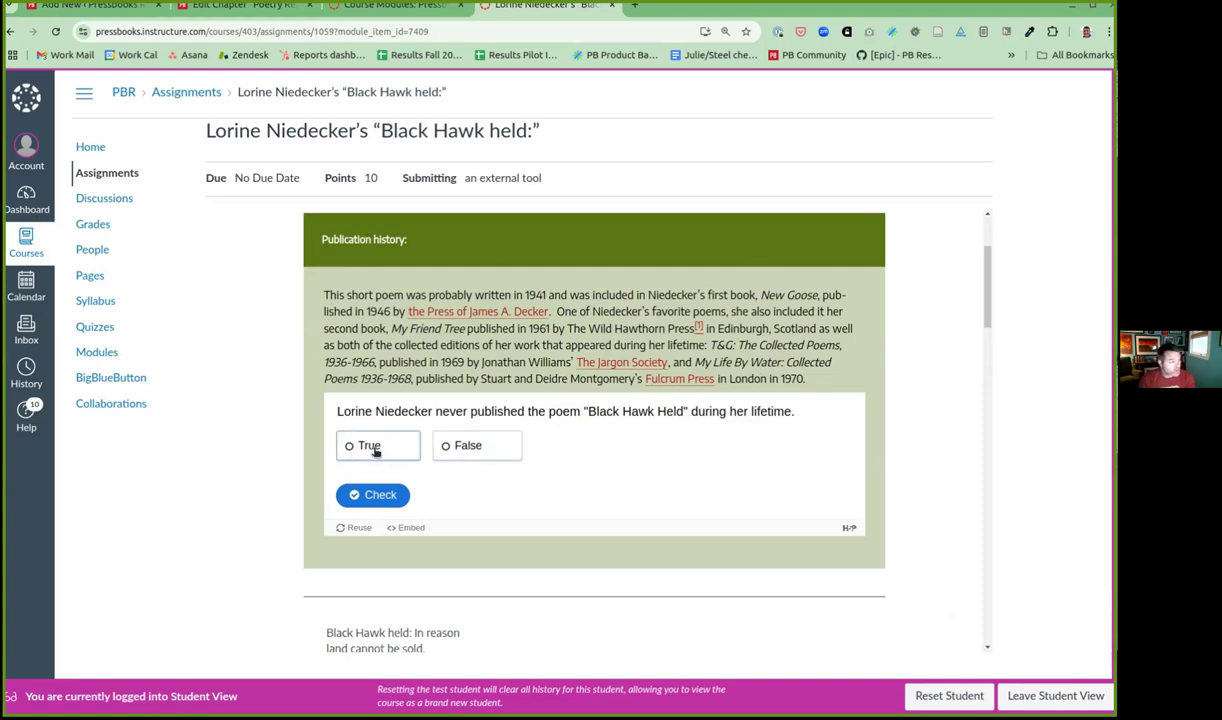
pyautogui.click(484, 452)
pyautogui.click(375, 494)
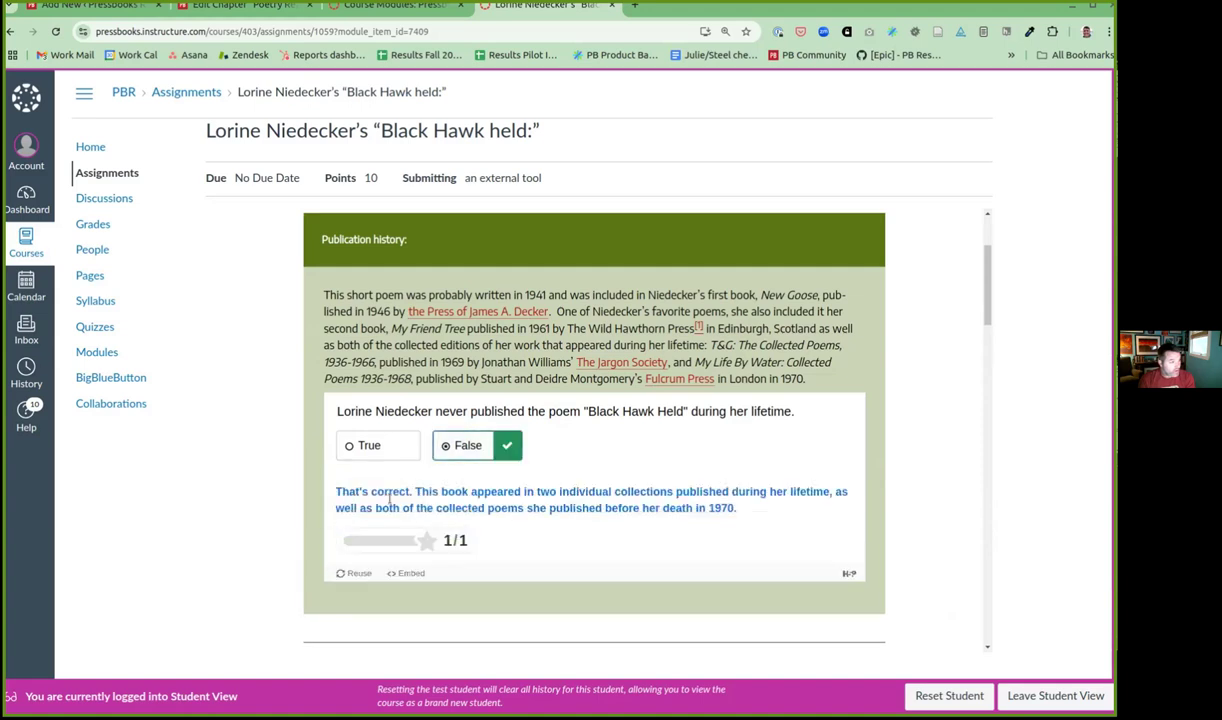
# Answer Samuel Whiteside as Lincoln's general, after reading the Henry Atkinson hint, and check it.
pyautogui.scroll(-3, 405, 517)
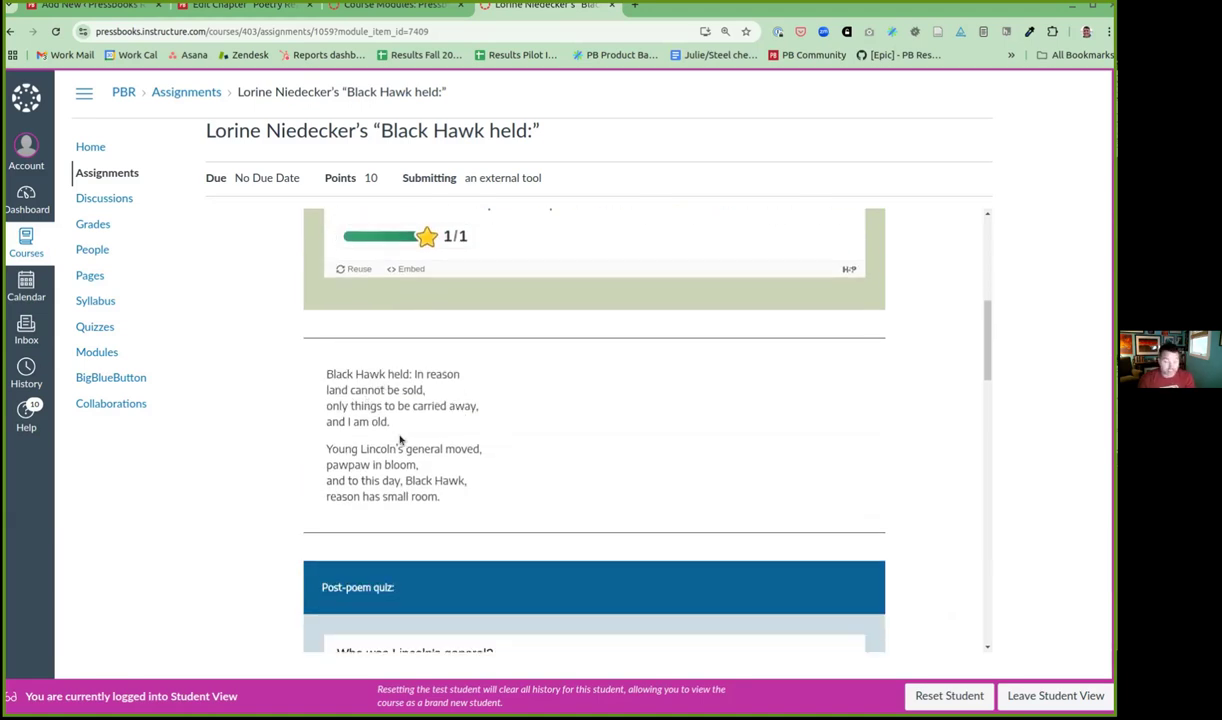
pyautogui.scroll(-2, 400, 440)
pyautogui.scroll(-1, 405, 456)
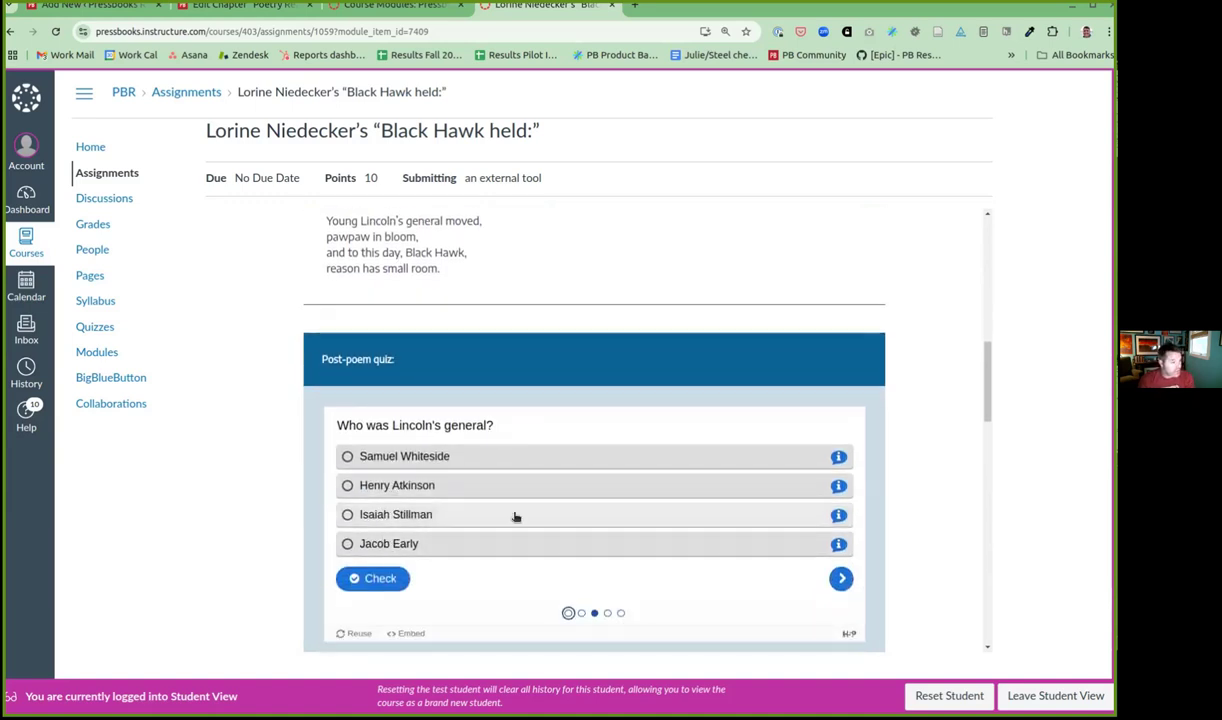
pyautogui.click(839, 487)
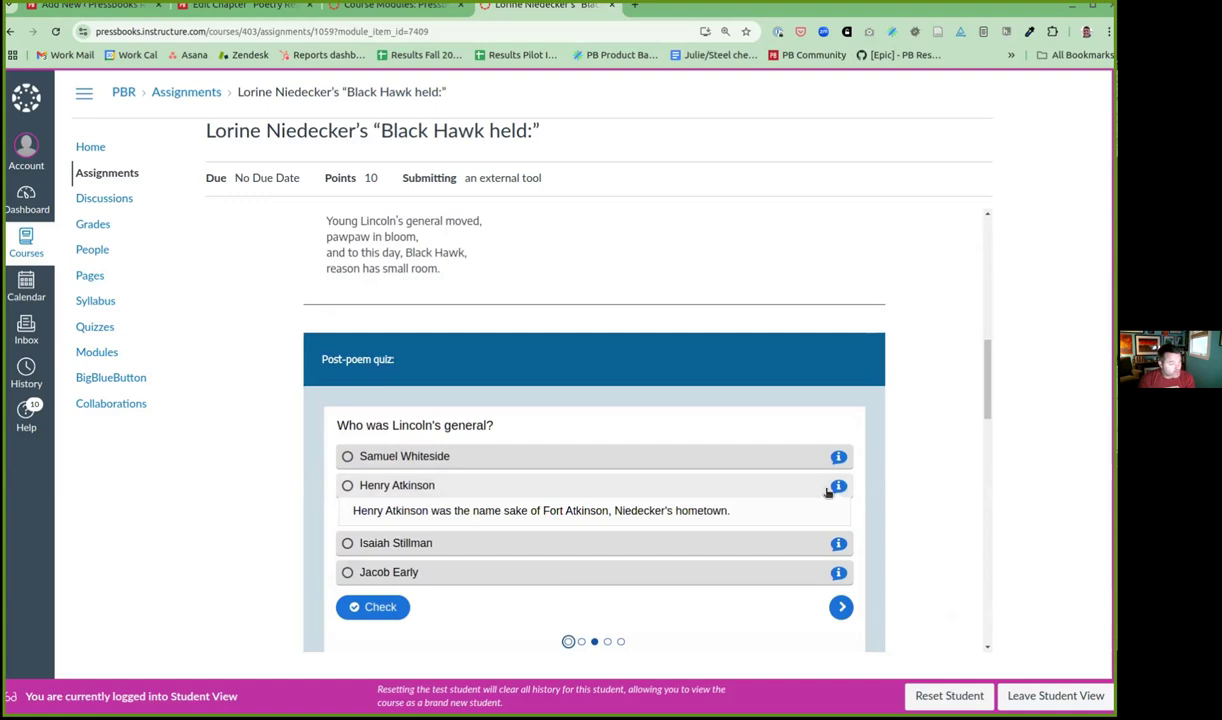
pyautogui.click(348, 457)
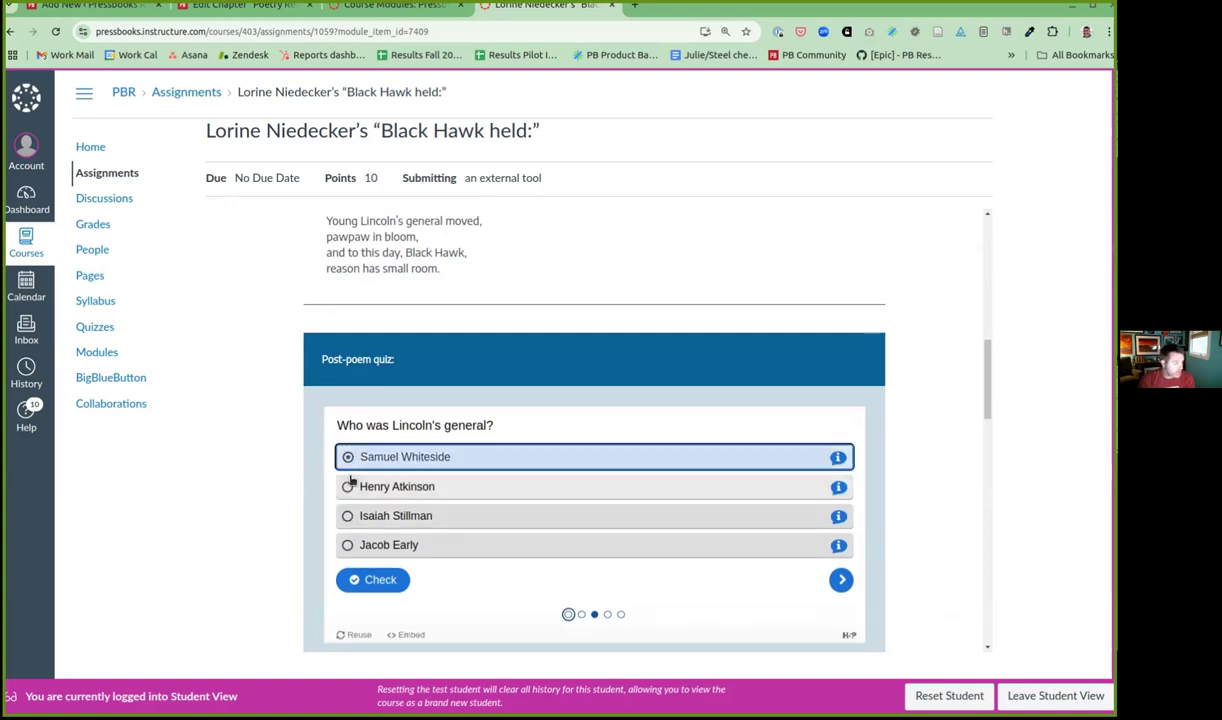
pyautogui.click(375, 580)
pyautogui.scroll(-3, 785, 507)
# Fill in the missing-word blanks (Sauk, the future president, War, 65, Wisconsin) and check them.
pyautogui.click(840, 514)
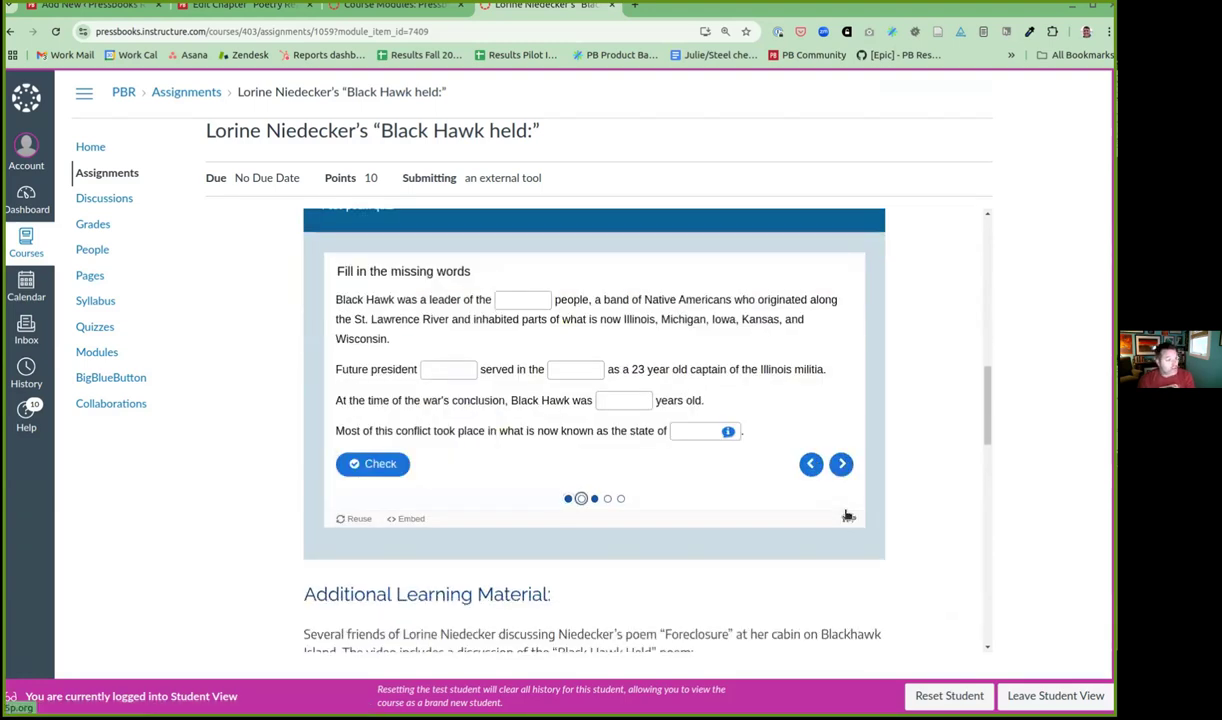
pyautogui.click(520, 299)
pyautogui.write('Sauk')
pyautogui.press('Tab')
pyautogui.write('inconl\tWar\t65\tWisconsin')
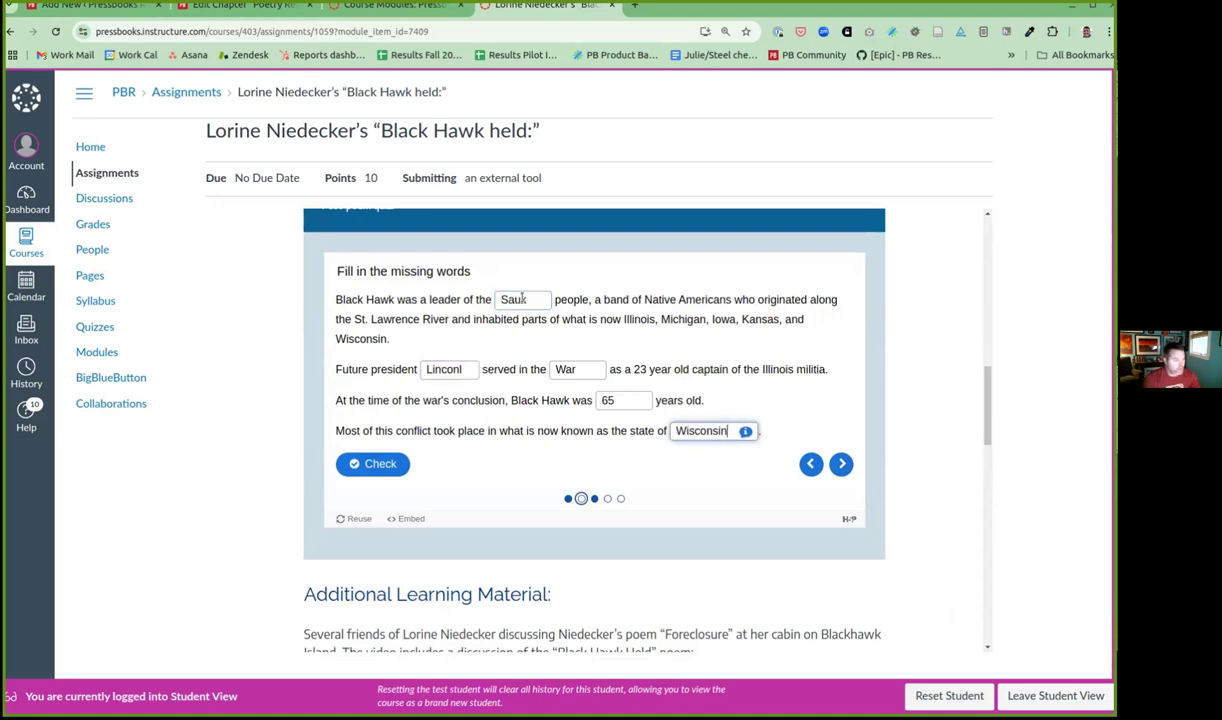
pyautogui.click(372, 463)
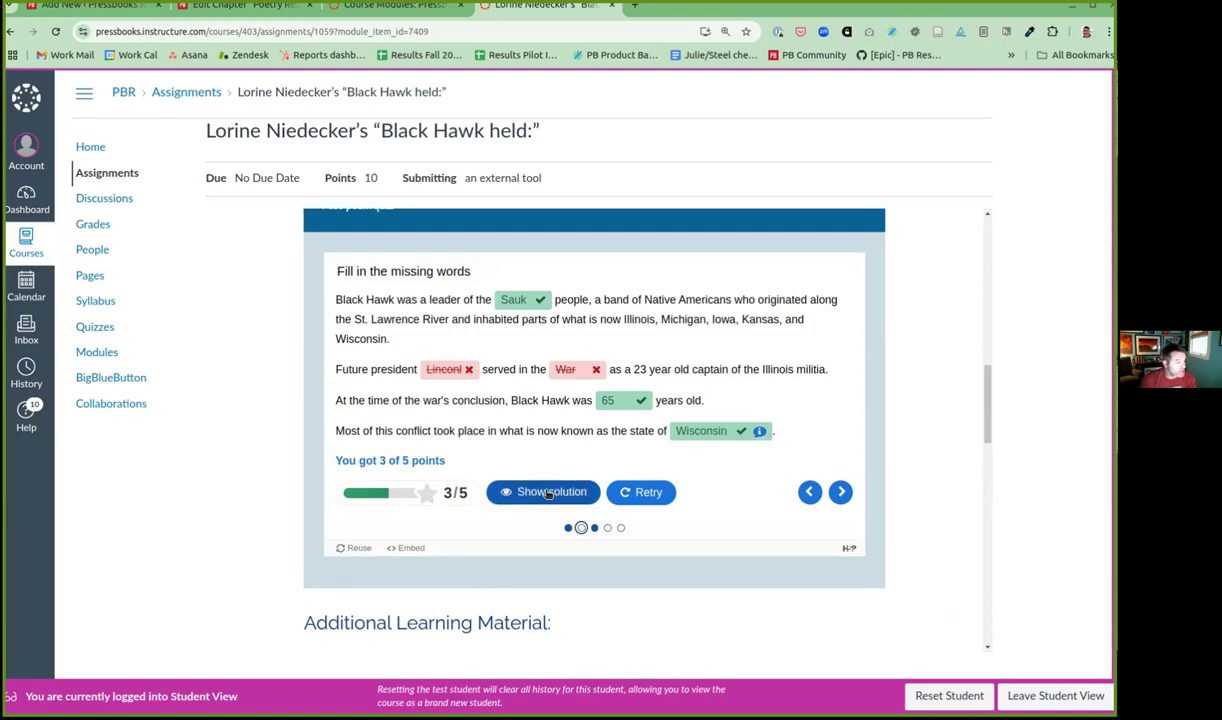
# Mark sold, old, bloom and room as the end-rhyme words and check.
pyautogui.click(840, 491)
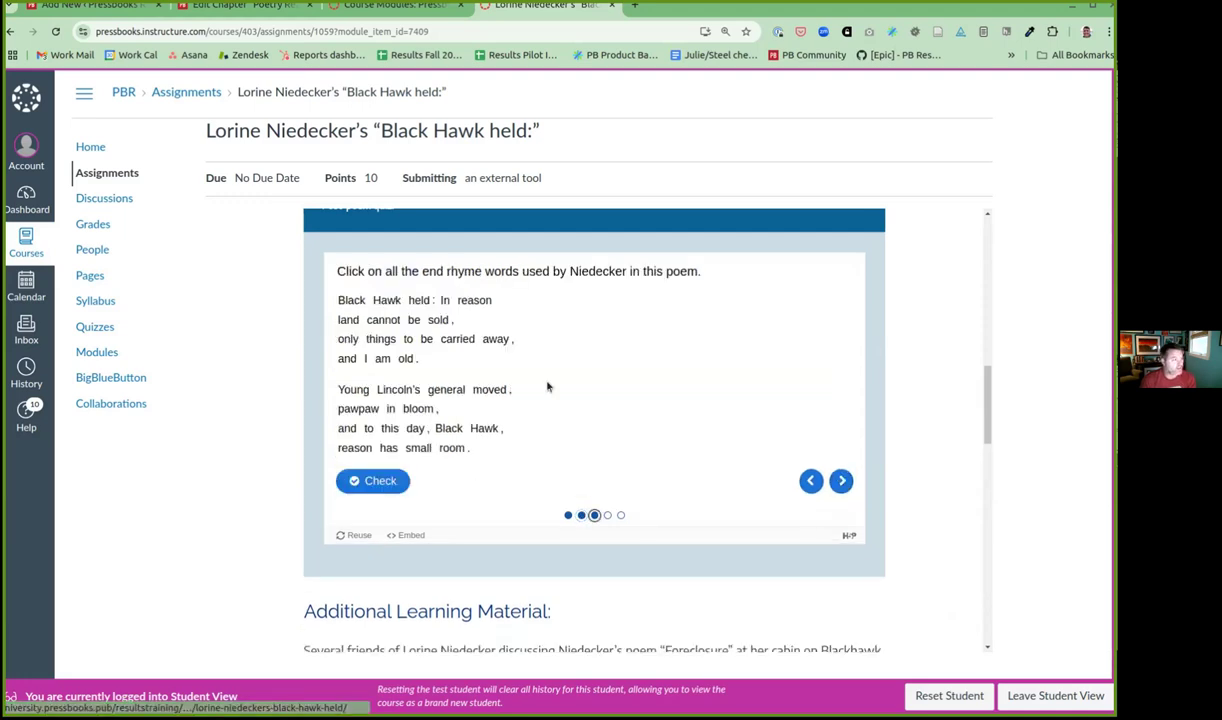
pyautogui.click(436, 321)
pyautogui.click(405, 359)
pyautogui.click(416, 408)
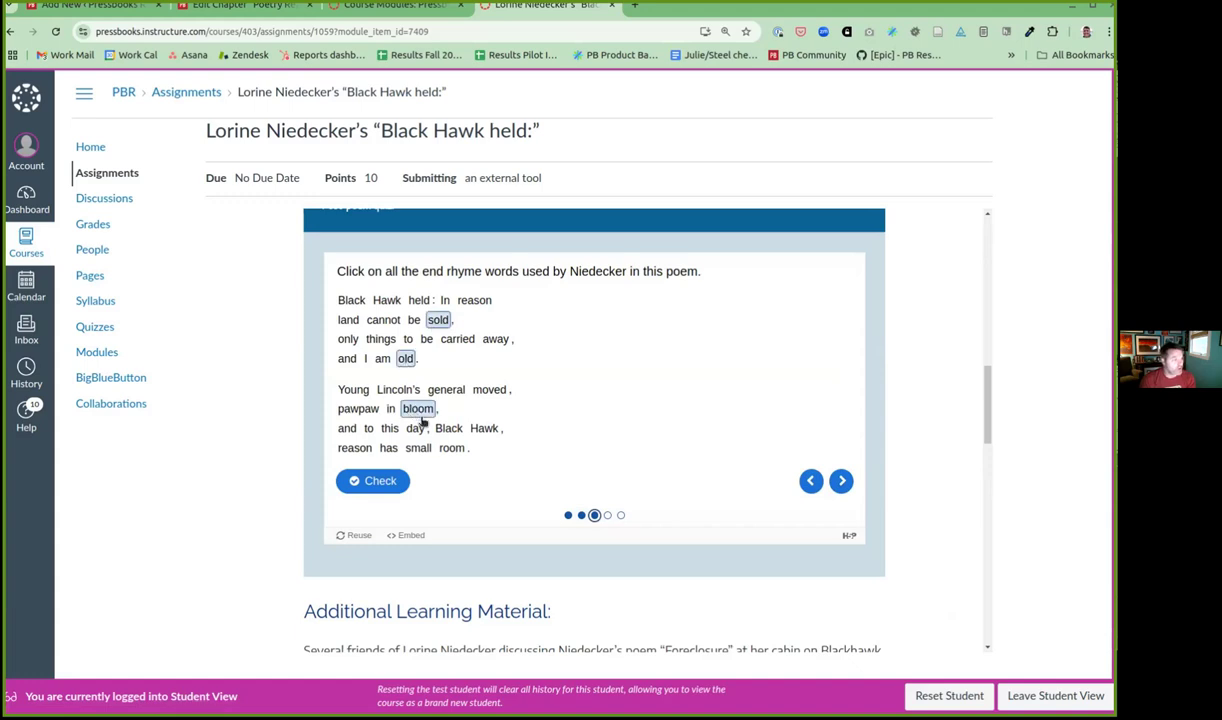
pyautogui.click(451, 448)
pyautogui.click(380, 481)
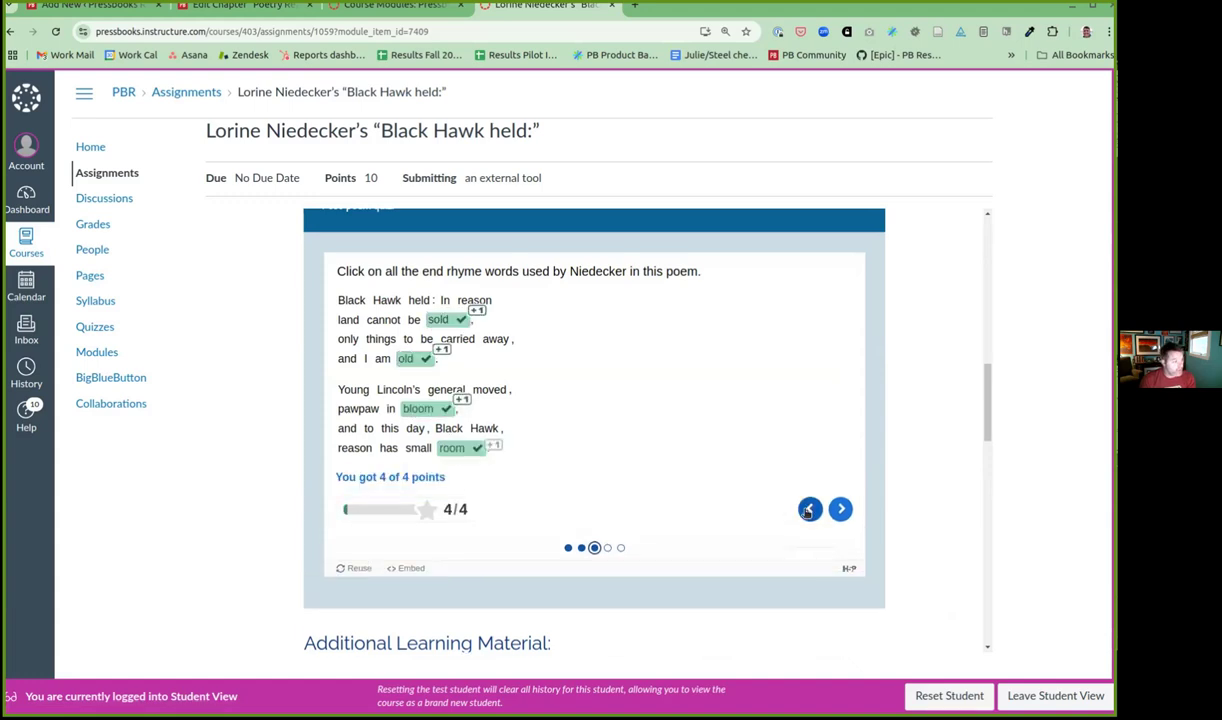
# Answer the Black Hawk sympathy and Lincoln admiration (False) true/false questions, then finish the quiz.
pyautogui.click(841, 481)
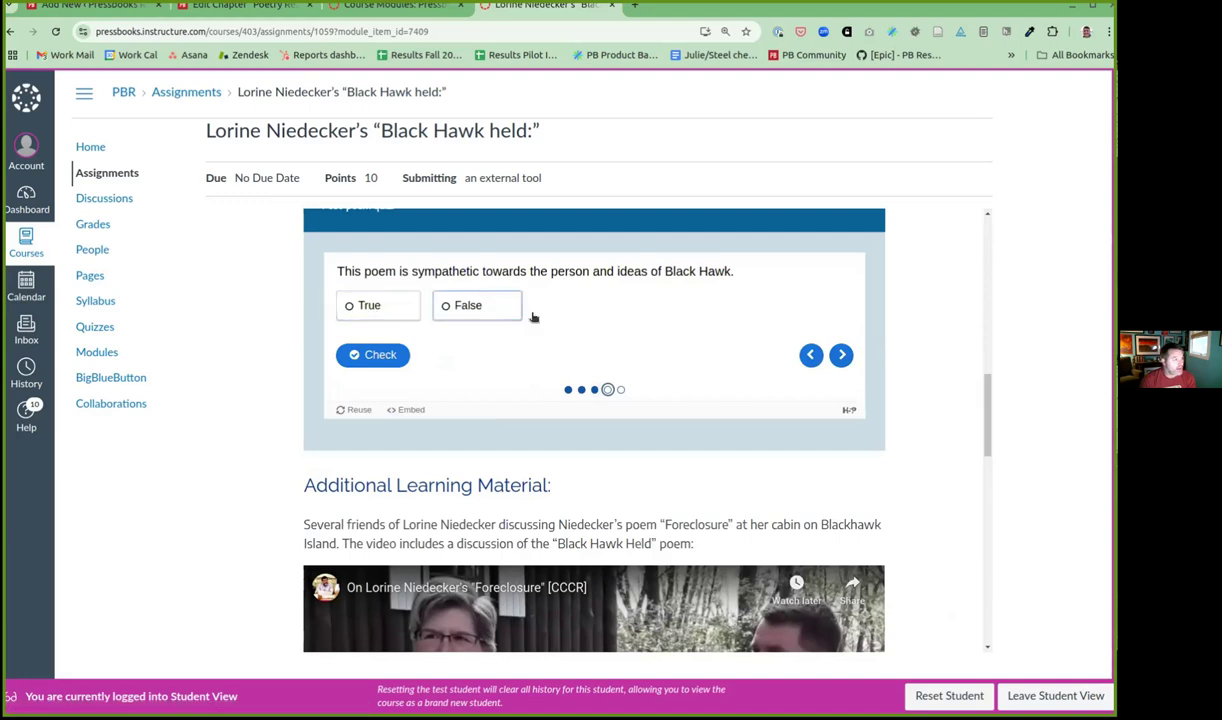
pyautogui.click(372, 306)
pyautogui.click(376, 354)
pyautogui.click(840, 384)
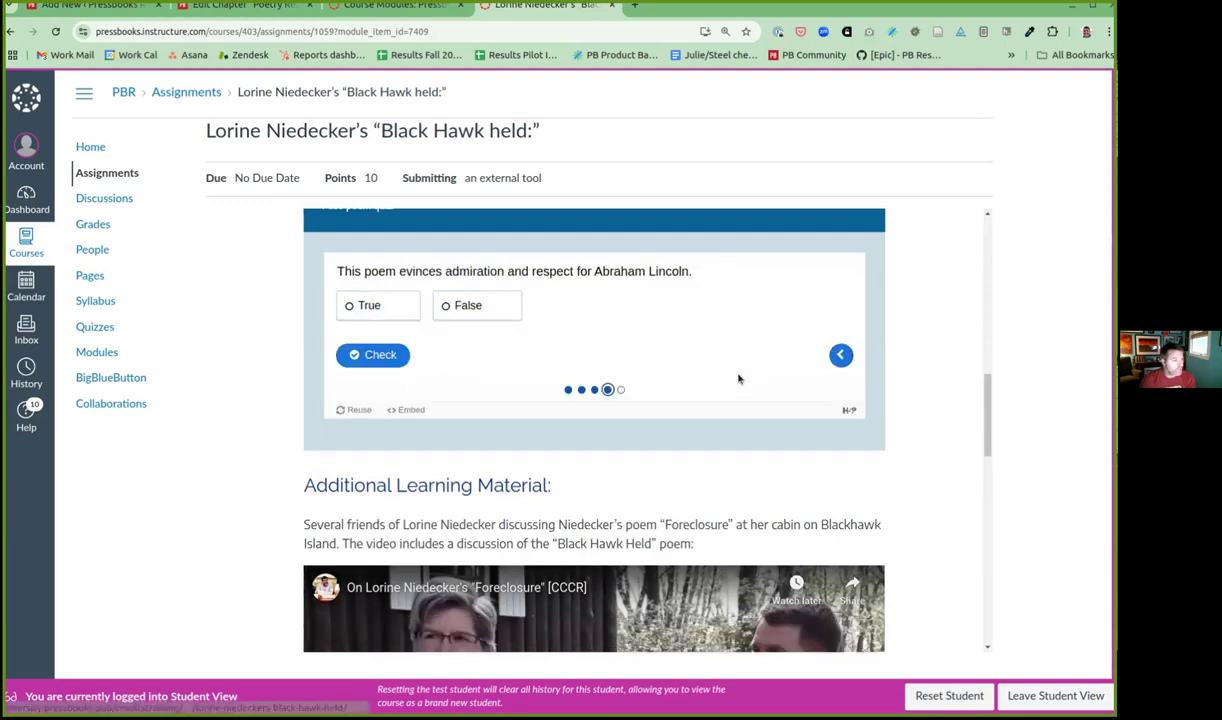
pyautogui.click(462, 306)
pyautogui.click(372, 354)
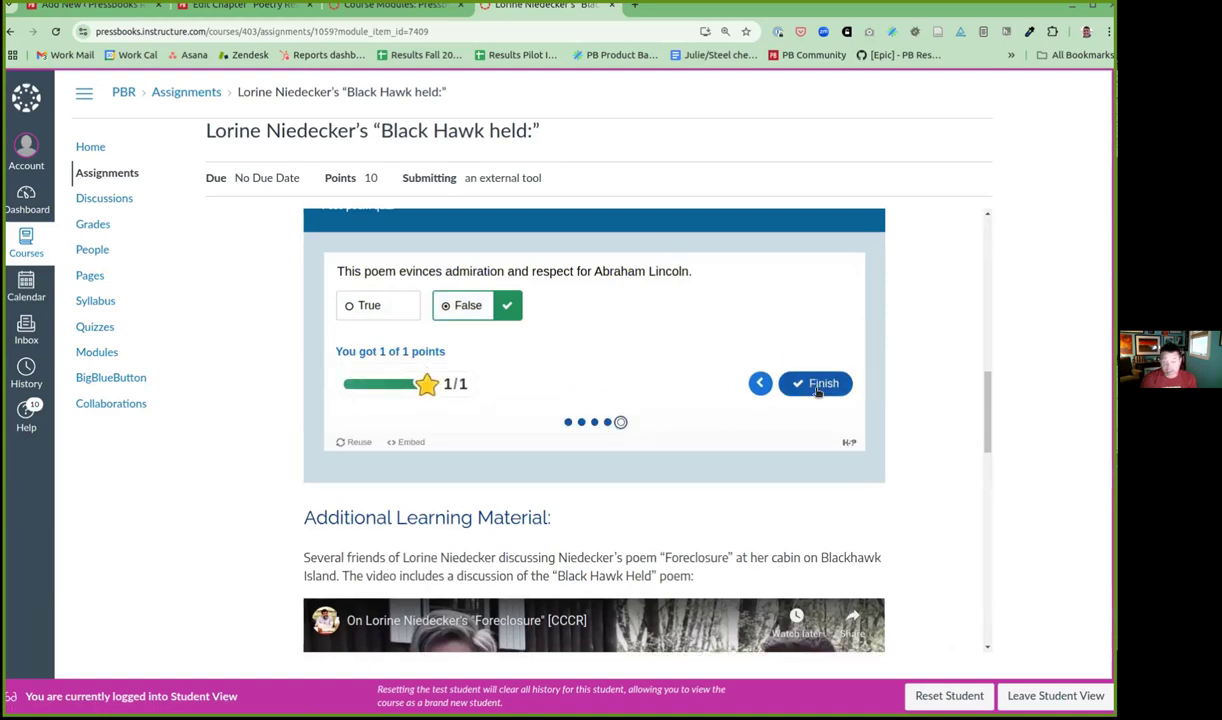
pyautogui.click(818, 385)
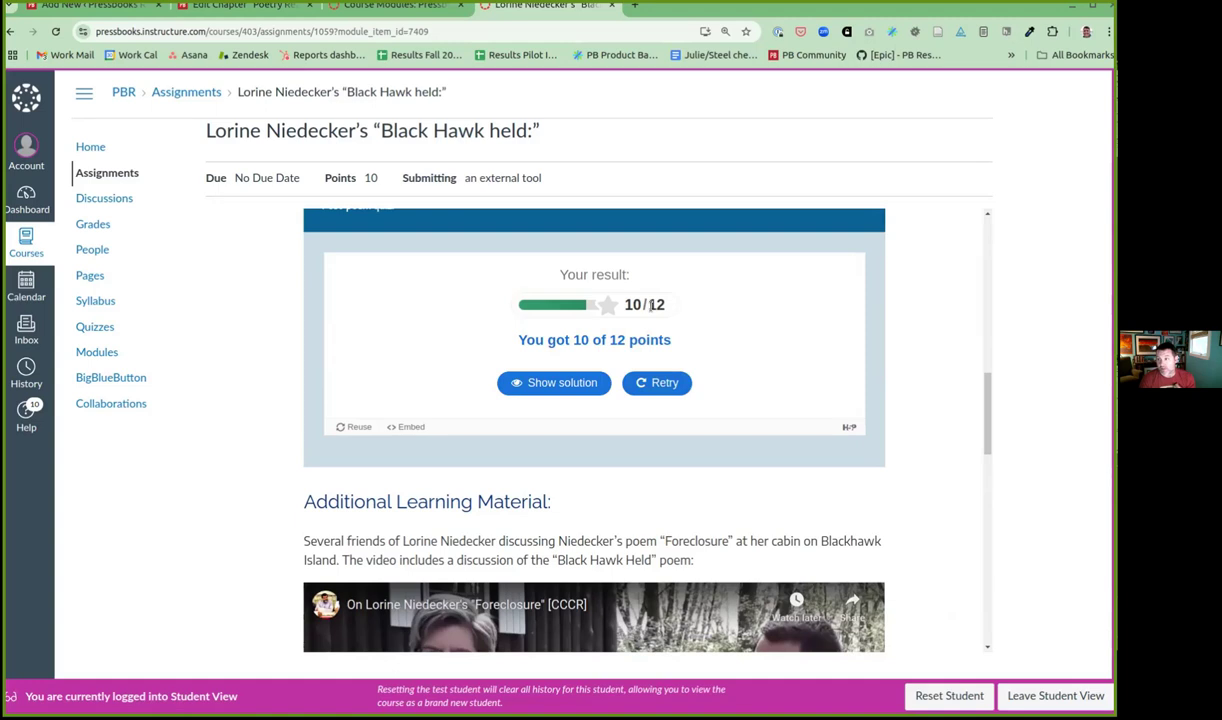
# Answer December 1970 for Niedecker's death date and check it.
pyautogui.scroll(-1, 651, 305)
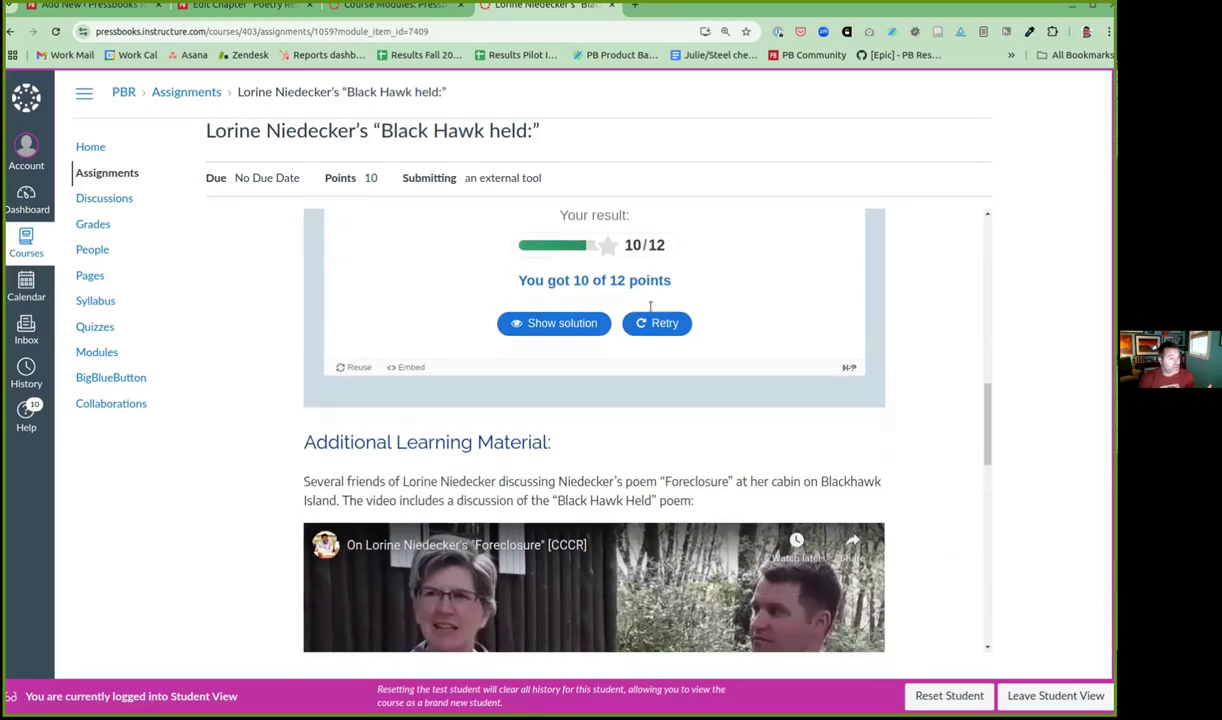
pyautogui.scroll(-4, 650, 306)
pyautogui.scroll(-5, 650, 305)
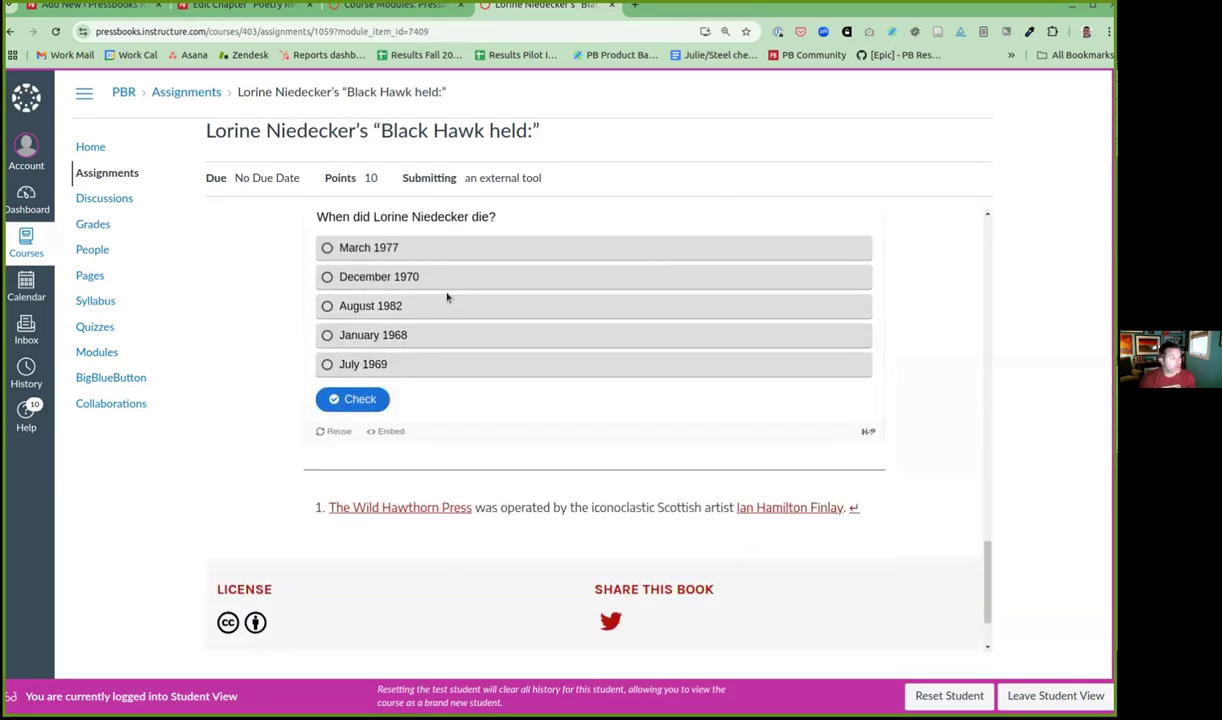
pyautogui.click(404, 280)
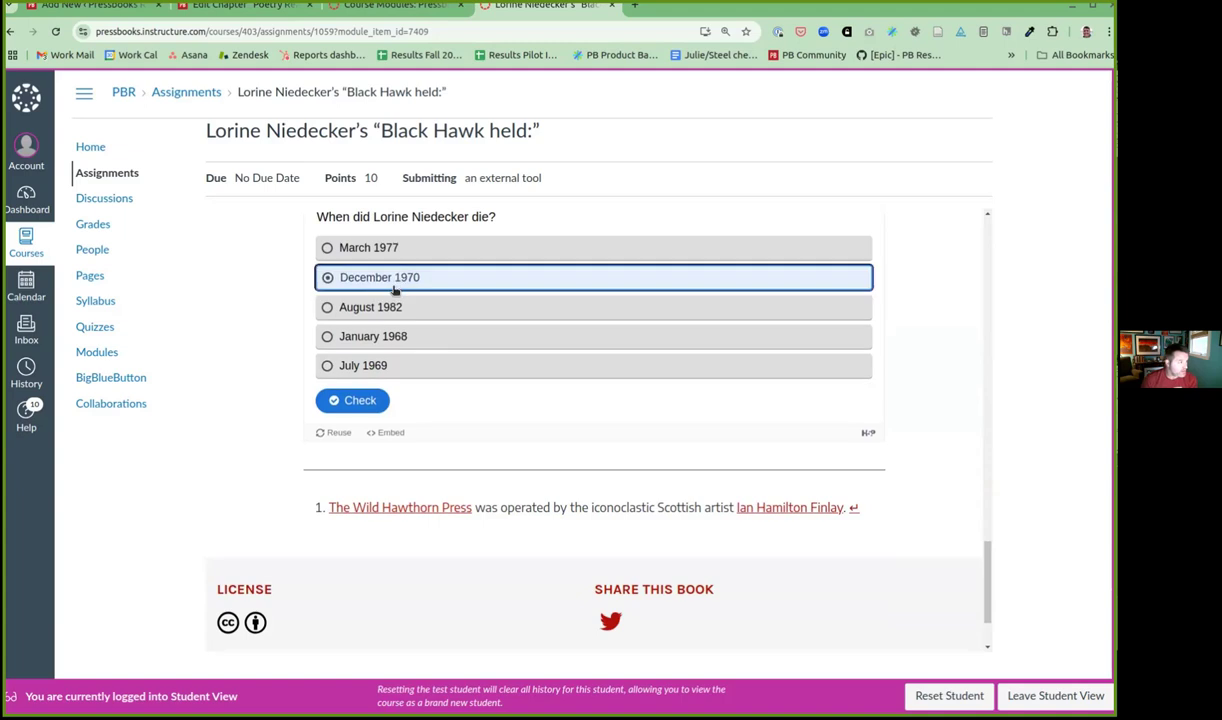
pyautogui.click(352, 399)
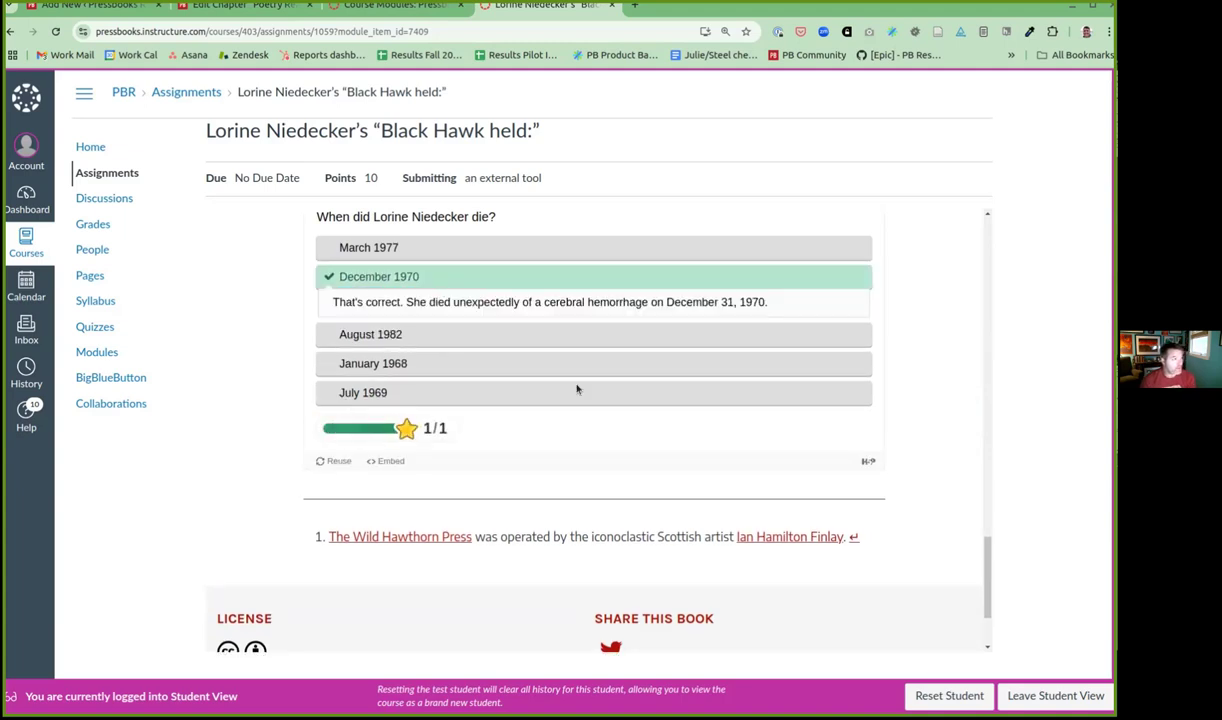
pyautogui.scroll(-1, 576, 389)
pyautogui.scroll(1, 576, 389)
pyautogui.scroll(2, 576, 389)
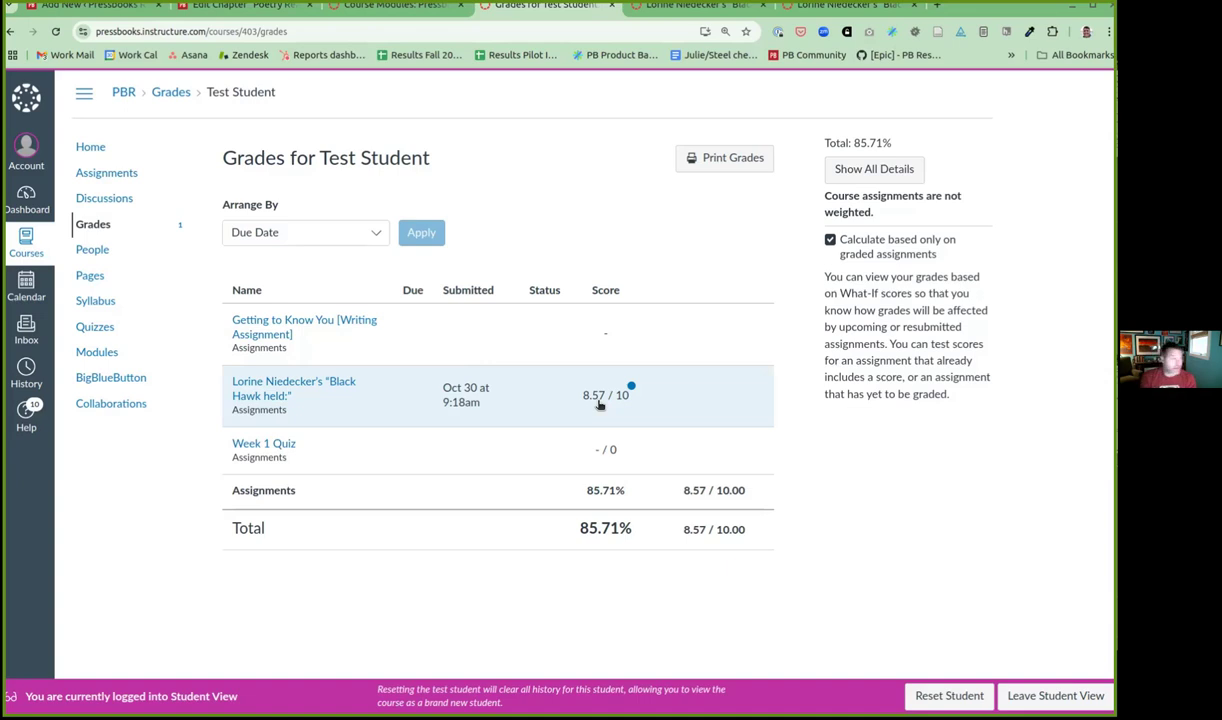
# Go back to the course Home page and scroll to the Pressbooks Results Viewer item.
pyautogui.click(105, 156)
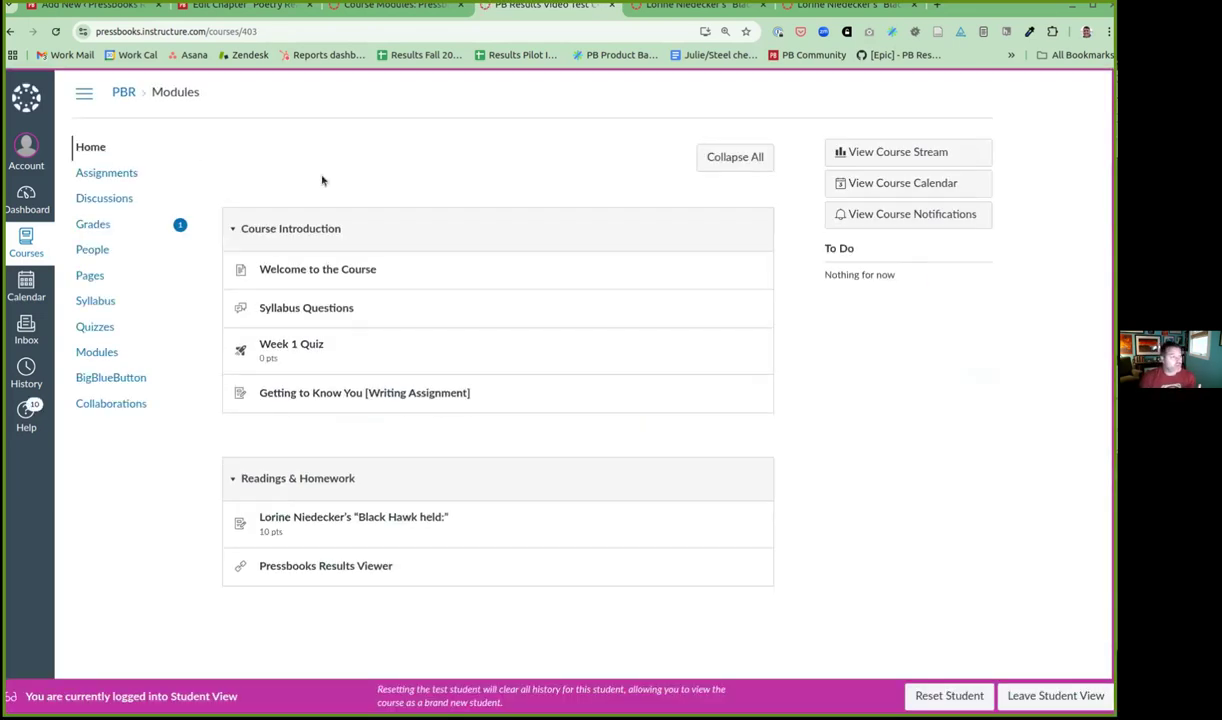
pyautogui.scroll(-1, 345, 470)
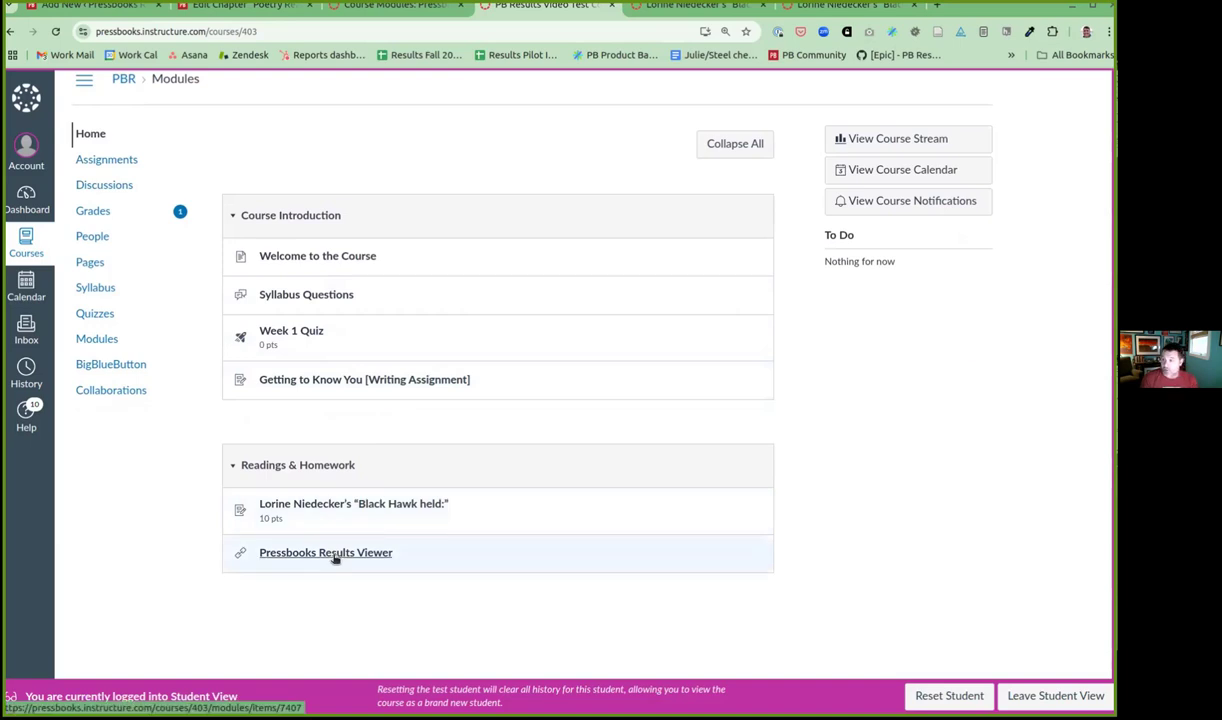
# Open the Pressbooks Results Viewer and inspect Test Student's total of 12 of 14.
pyautogui.click(335, 556)
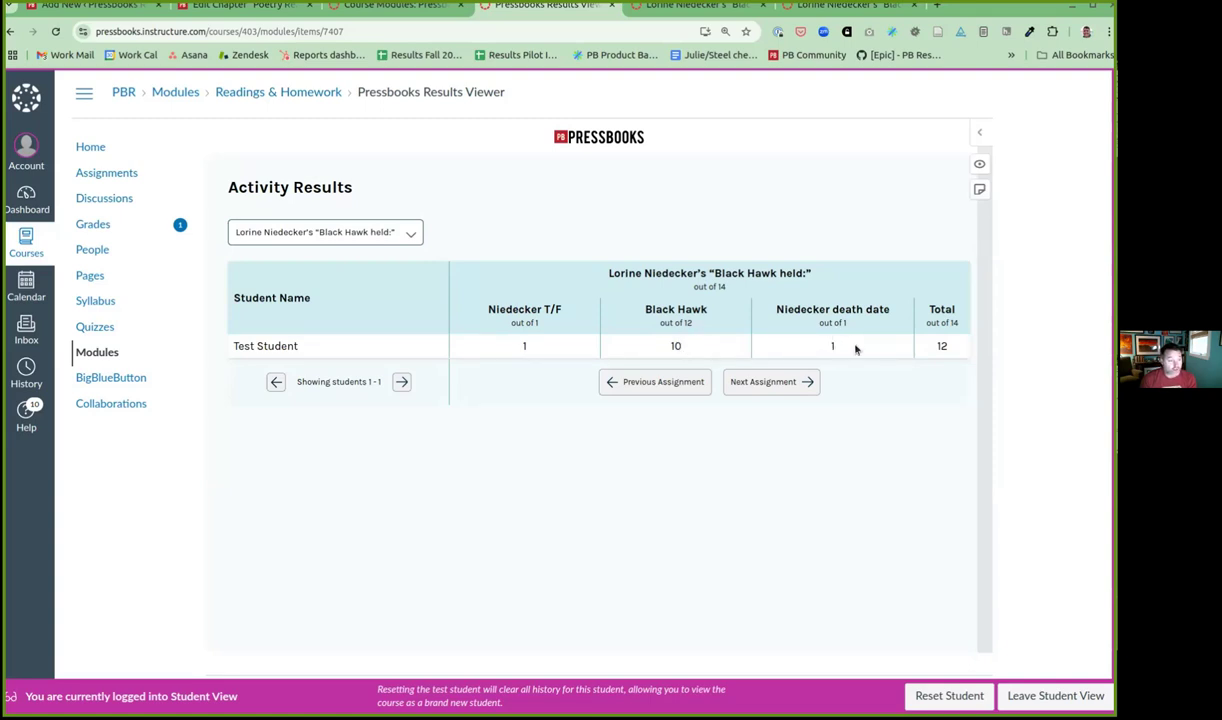
pyautogui.doubleClick(942, 346)
pyautogui.click(698, 288)
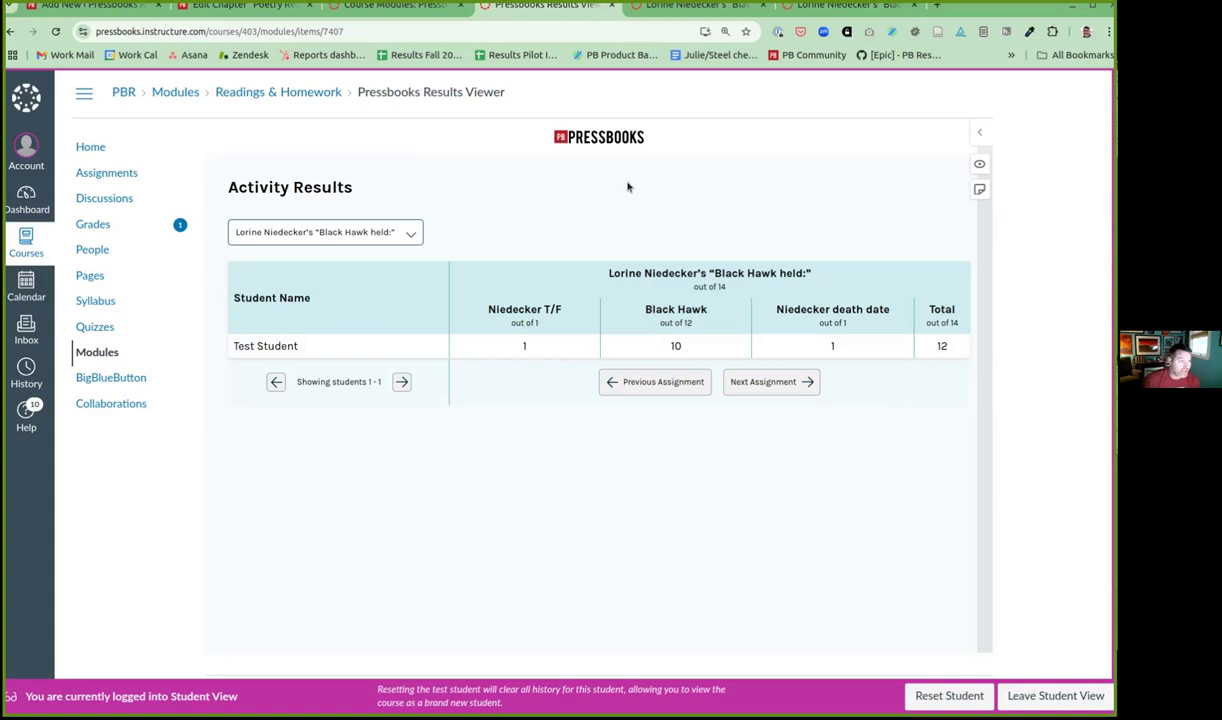
# Return to the course Home page listing the Niedecker assignment and Pressbooks Results Viewer.
pyautogui.click(105, 150)
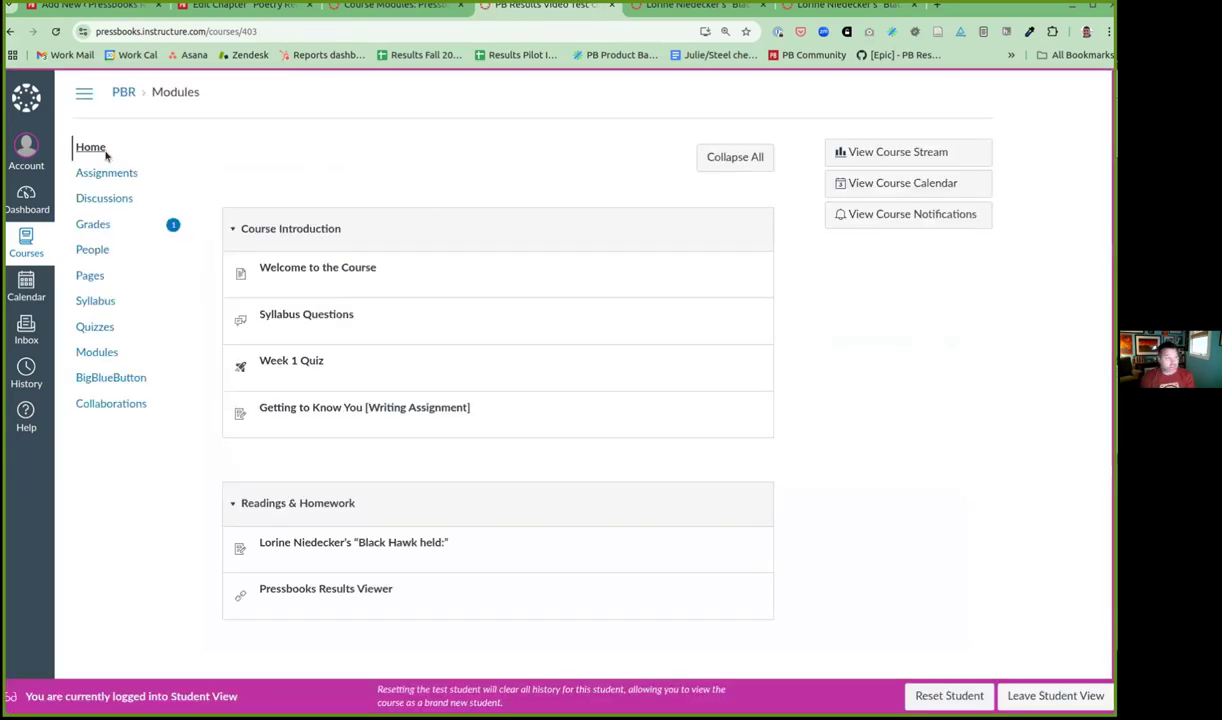